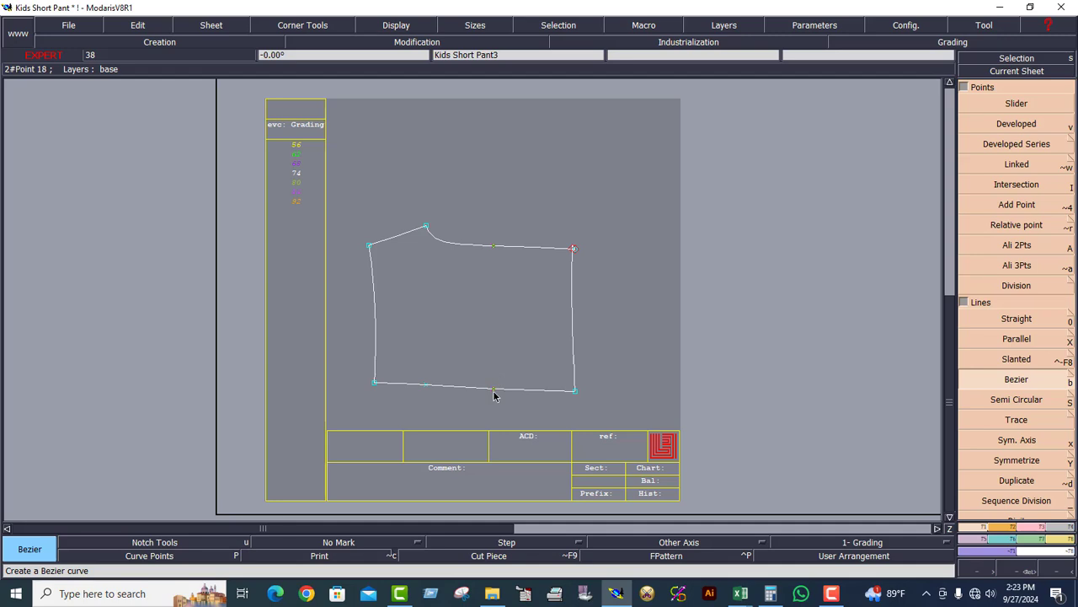
- Draw two Bezier lines across the Kids Short Pant3 piece, one at low-hip level and one from the crotch point to the side seam
click(494, 390)
click(494, 247)
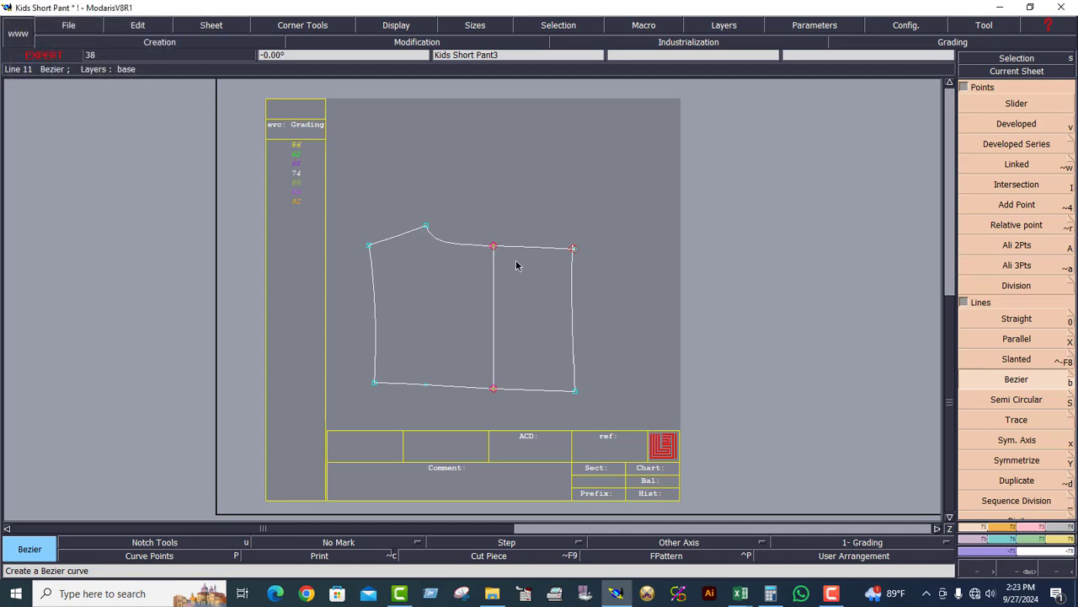
click(425, 384)
click(425, 227)
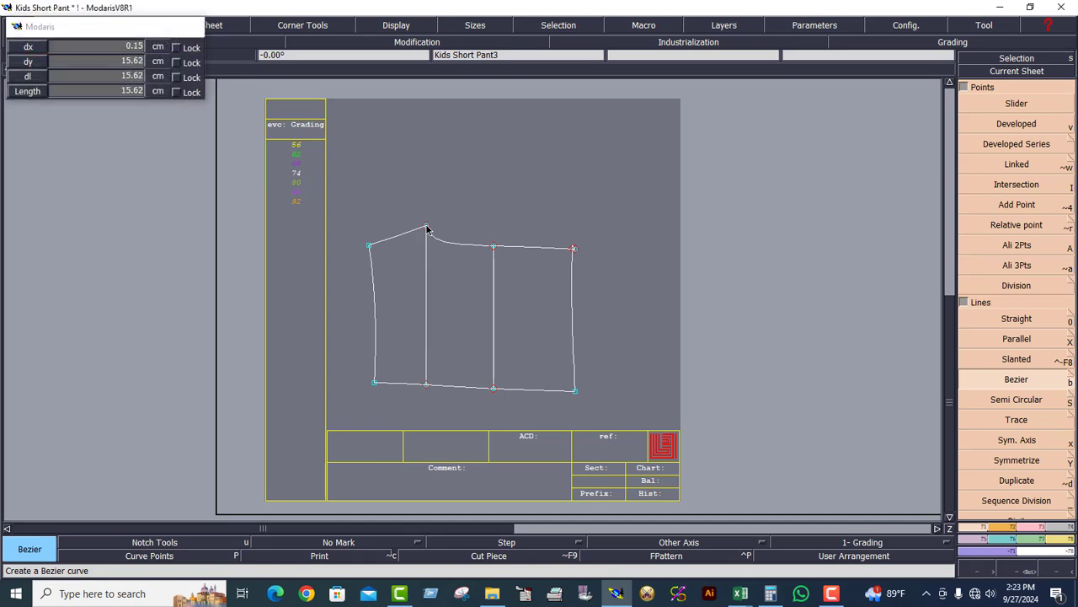
- On the Kids Short Pant2 sheet, draw Bezier lines across the piece at low-hip level and from the crotch point to the side seam
key(j)
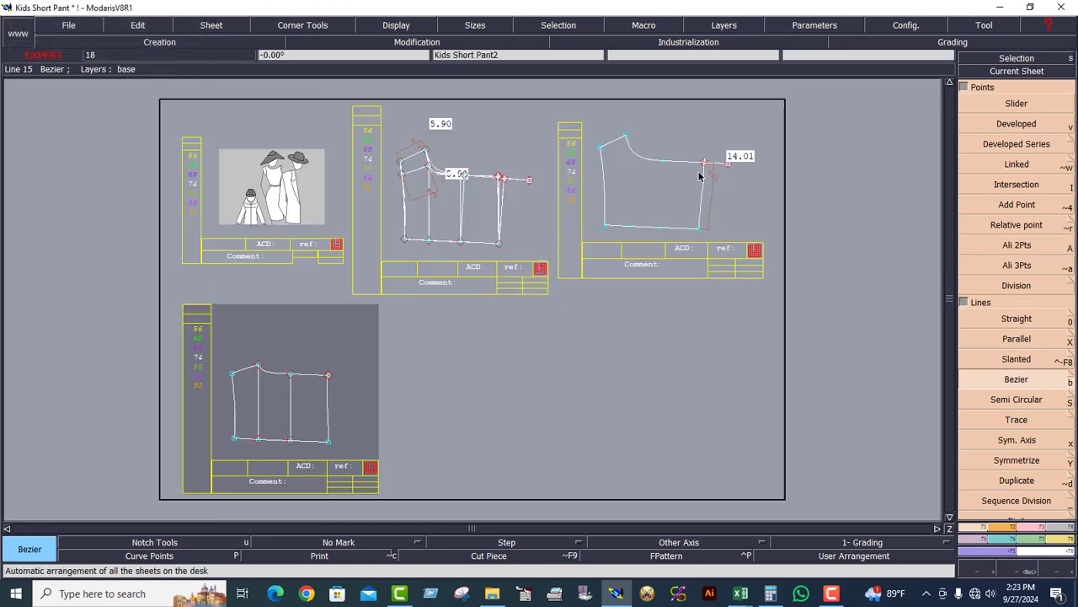
click(701, 175)
click(993, 73)
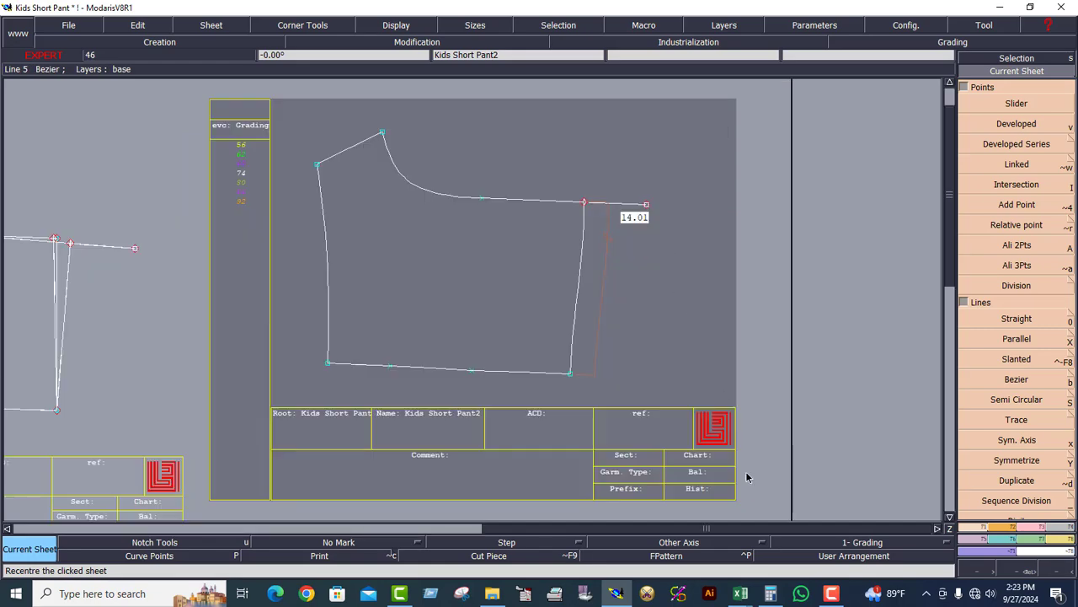
click(1015, 381)
click(471, 370)
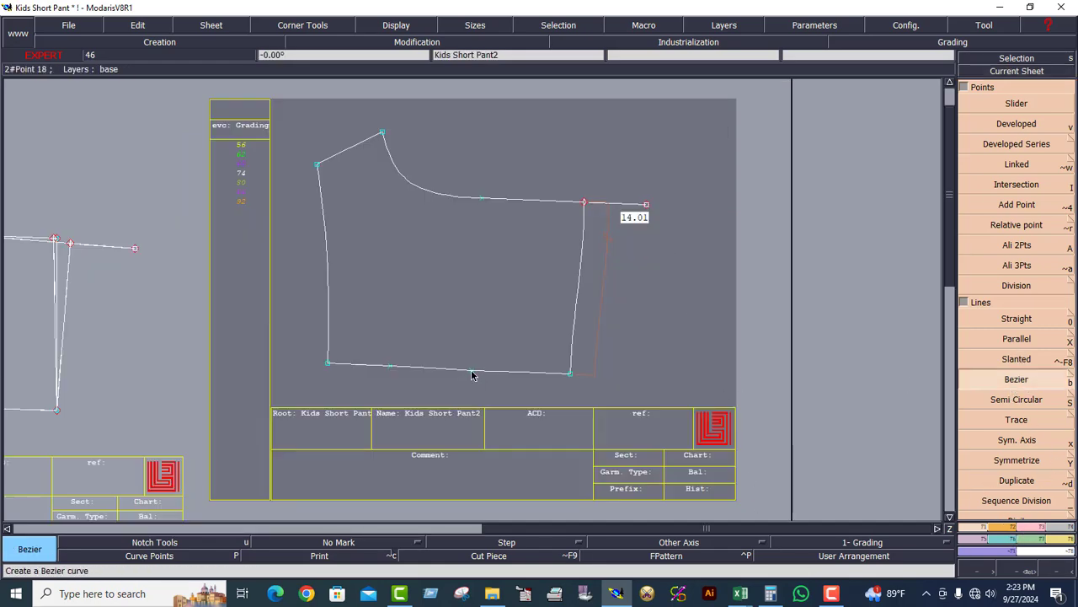
click(482, 199)
click(391, 368)
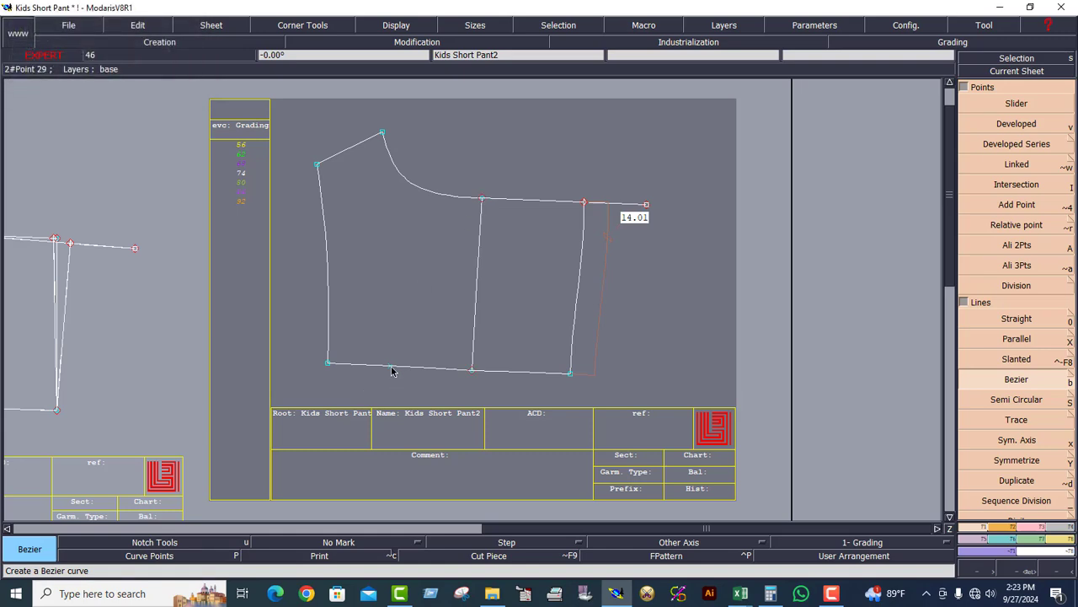
click(382, 133)
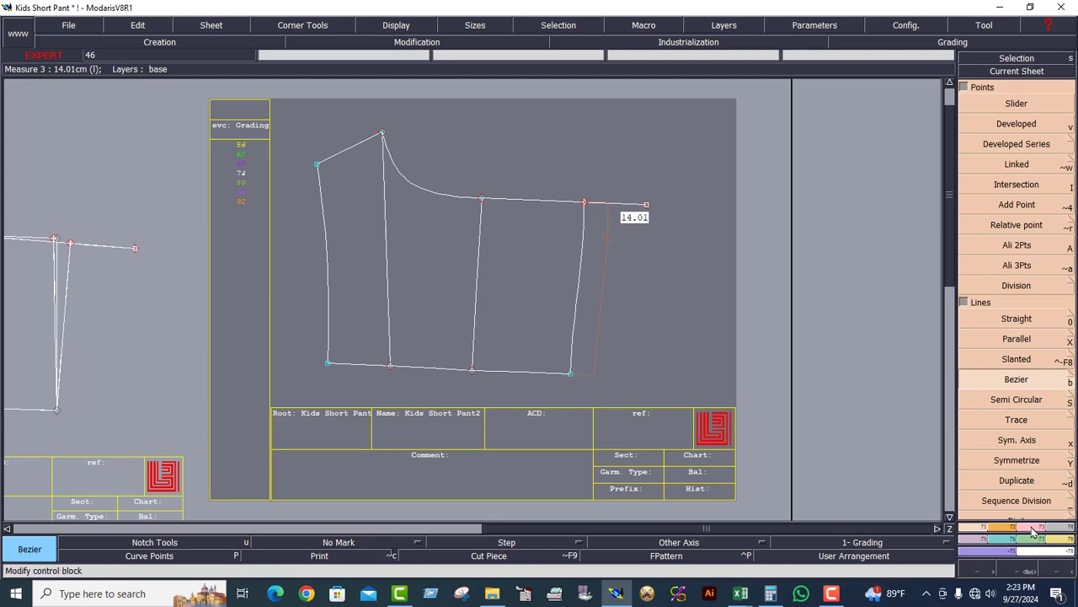
- Insert a point at the Kids Short Pant2 upper waist corner and delete the line extending past it and the waist measure
click(417, 42)
click(1017, 339)
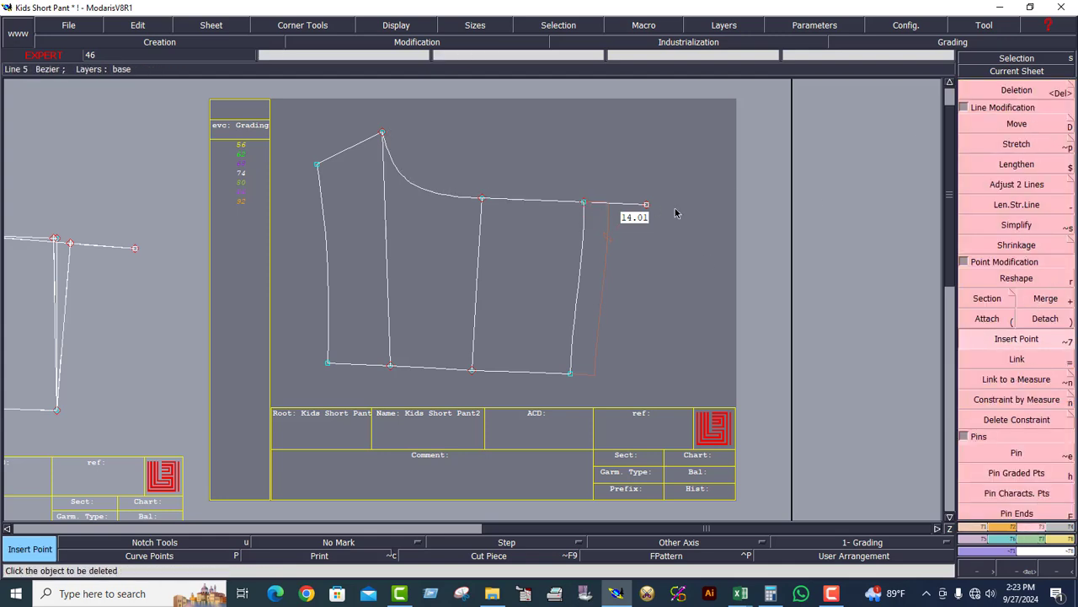
key(Delete)
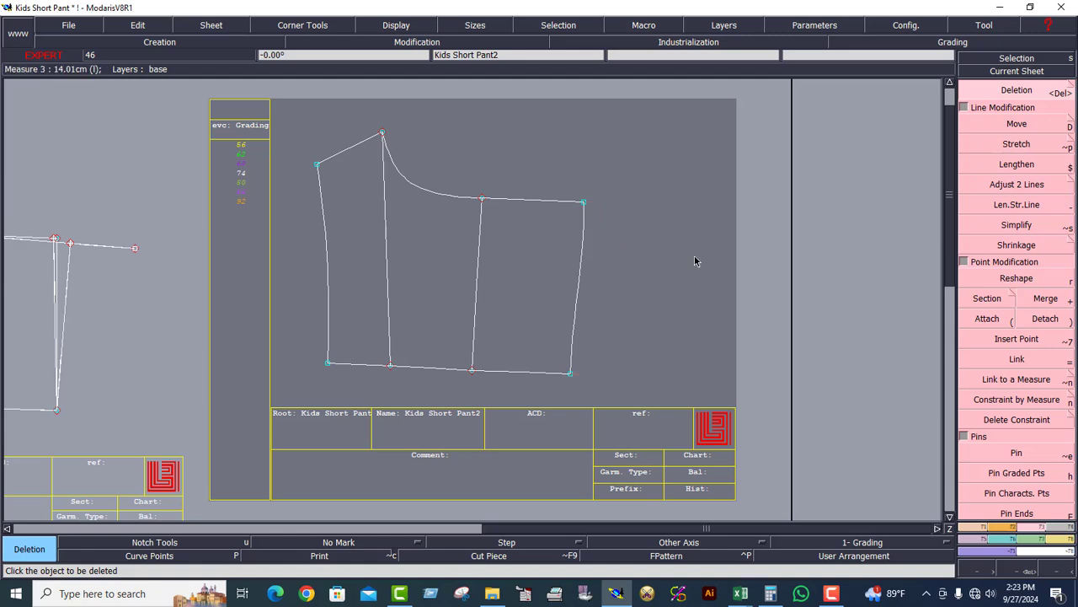
- On the Kids Short Pant3 piece, insert a point at the upper waist corner and delete the short line extending past it
key(8)
click(374, 317)
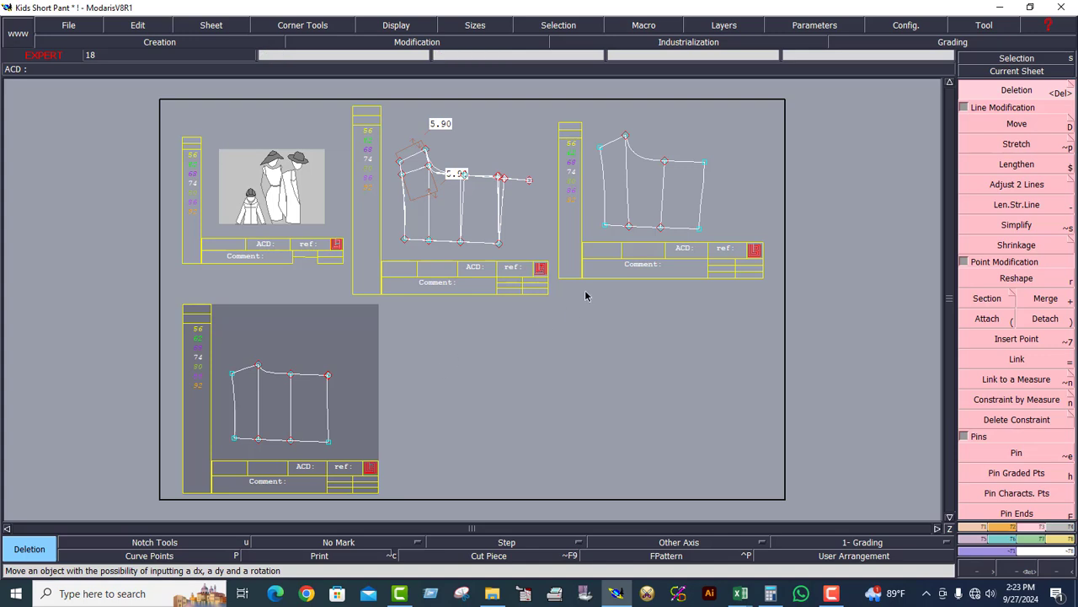
key(Home)
click(1020, 566)
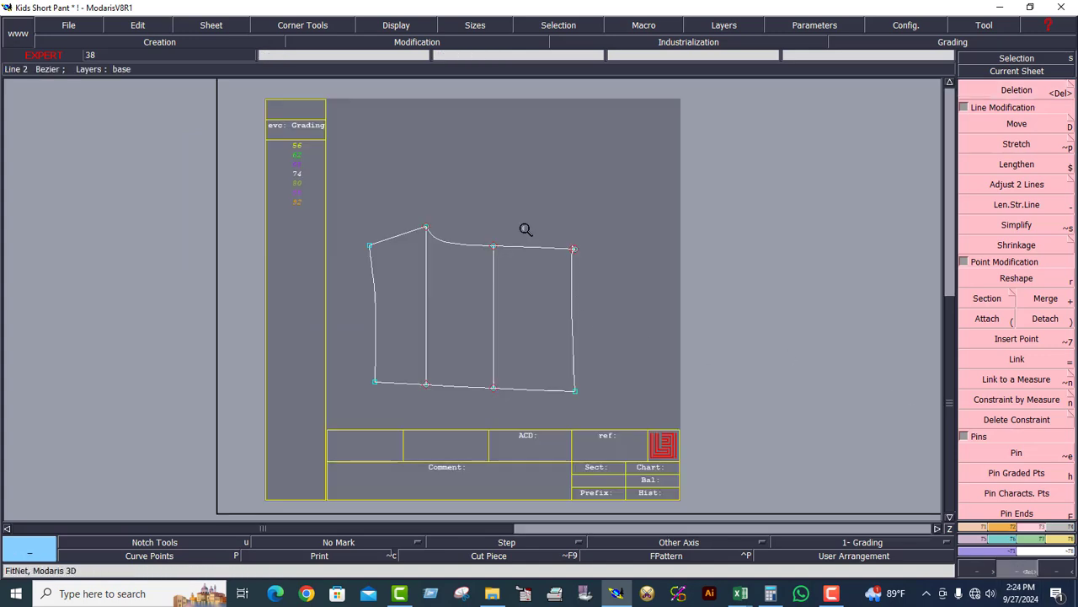
drag(625, 314, 528, 247)
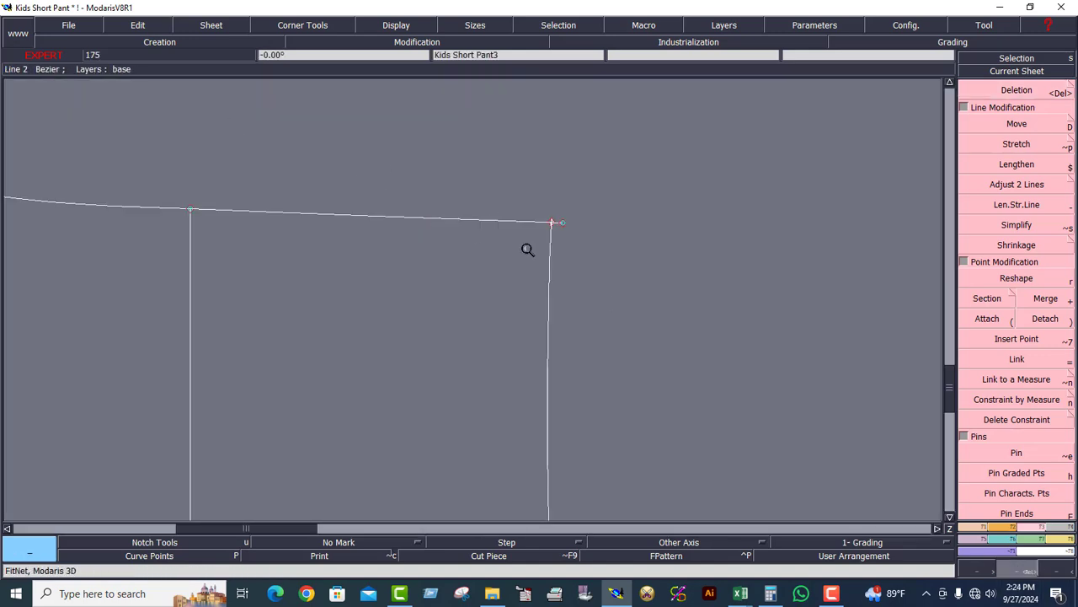
click(1017, 338)
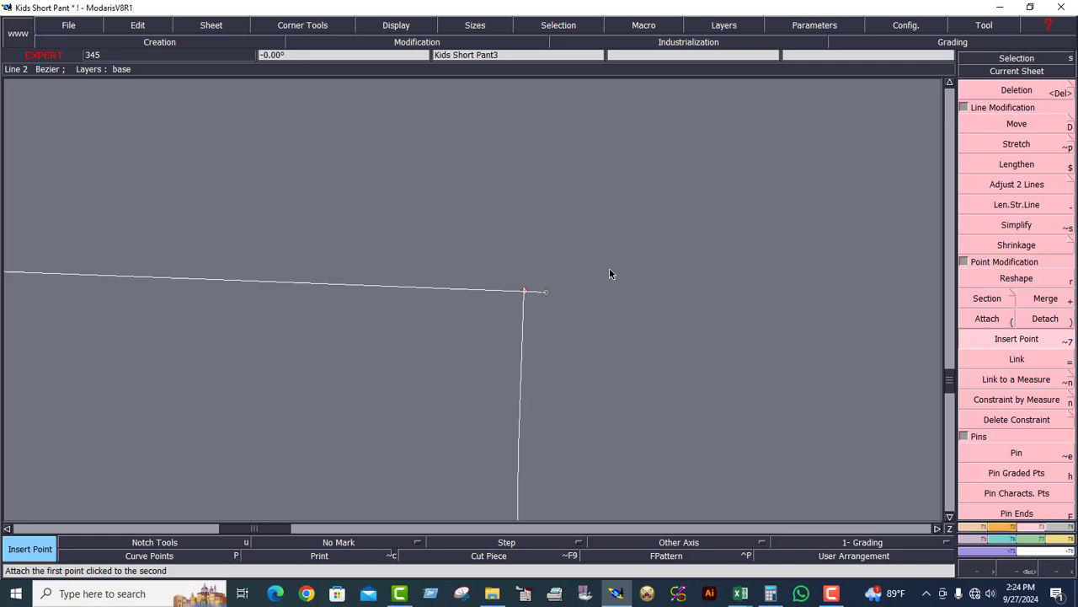
click(1022, 91)
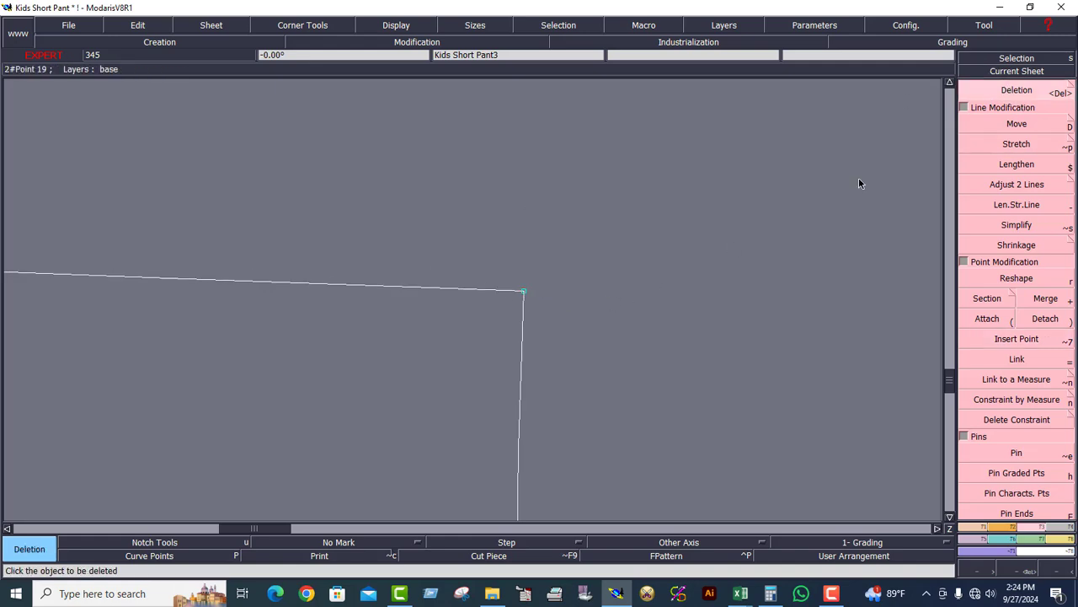
click(1017, 71)
click(677, 322)
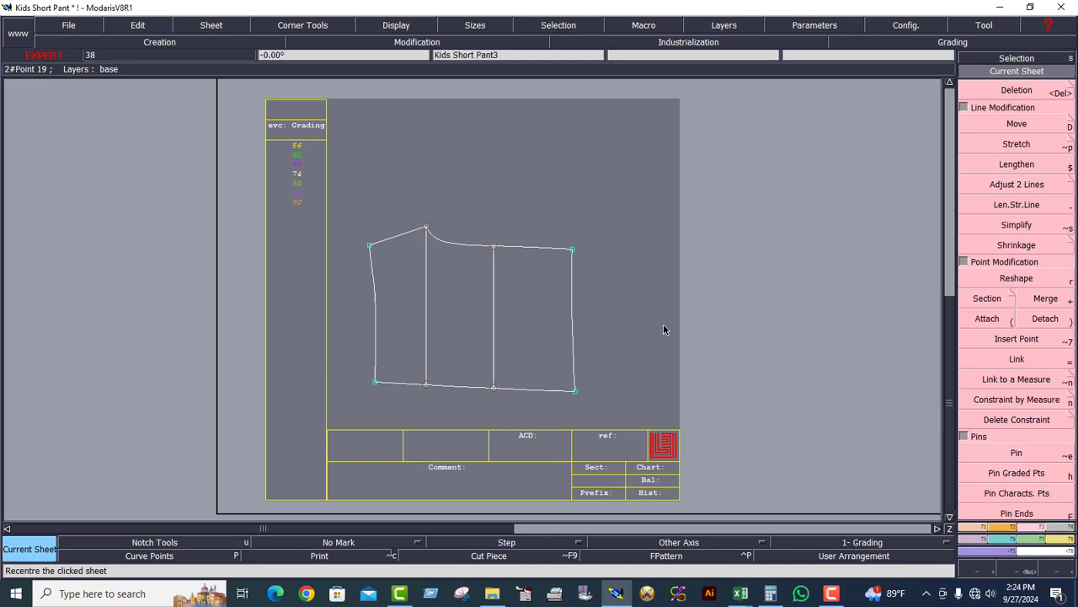
- Add a dynamic length measure along the waist line of the Kids Short Pant3 piece
click(642, 308)
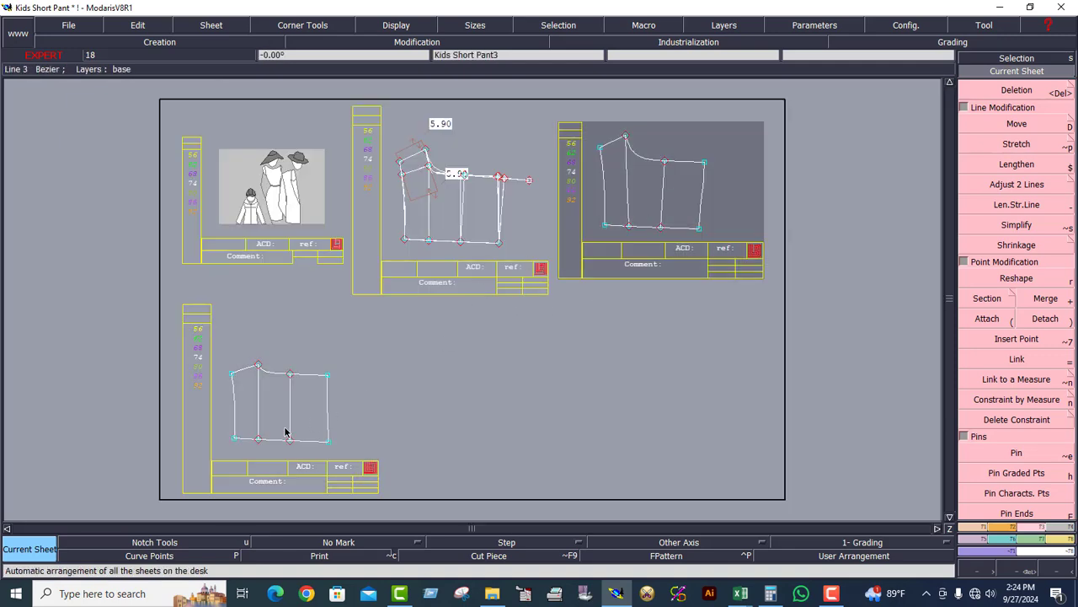
click(285, 433)
click(698, 173)
click(331, 390)
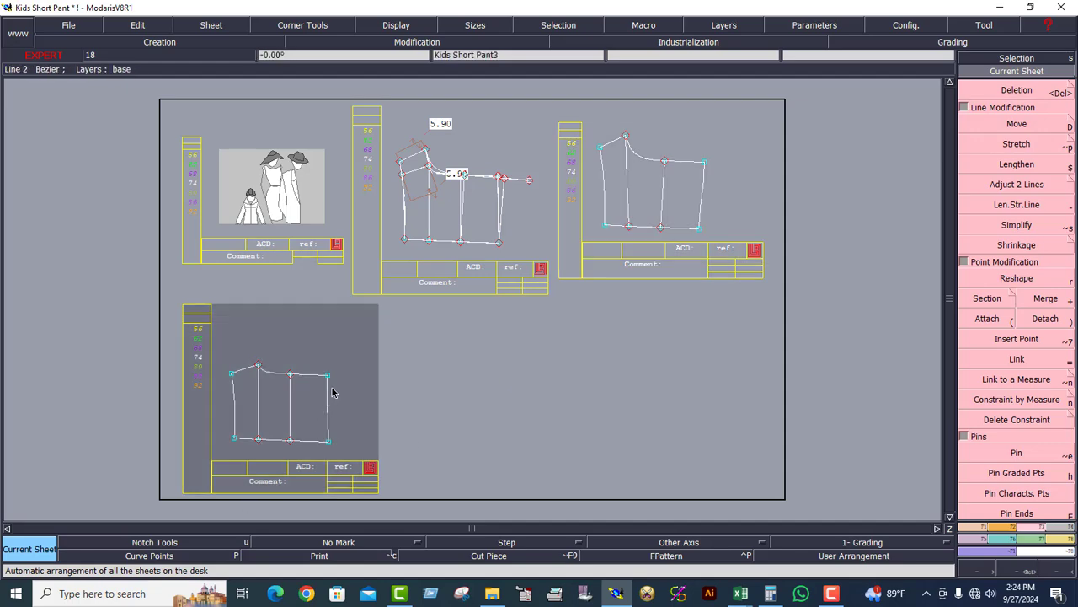
click(375, 345)
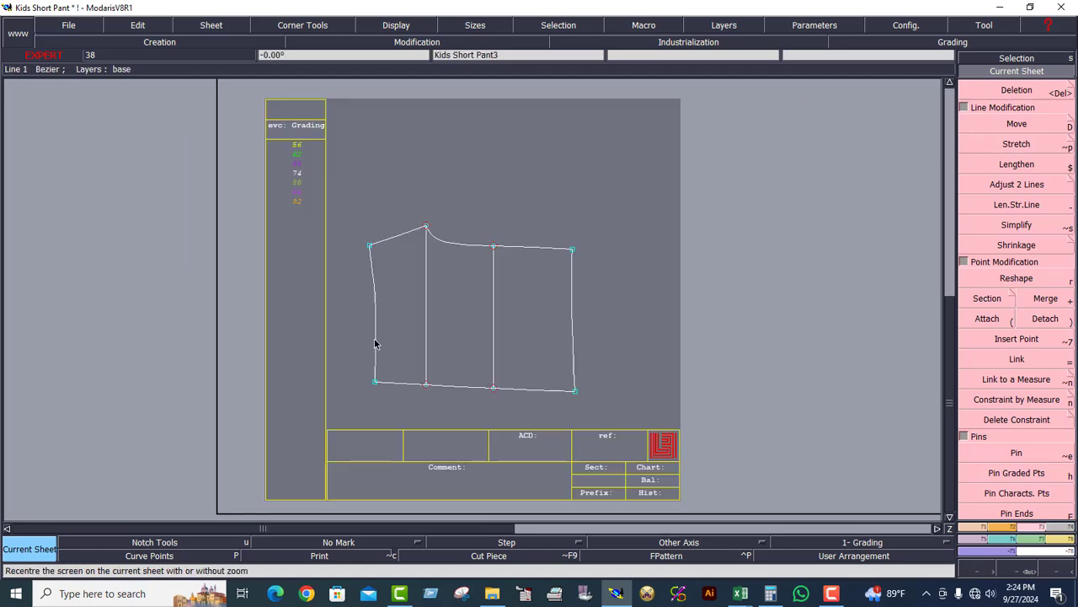
click(1057, 540)
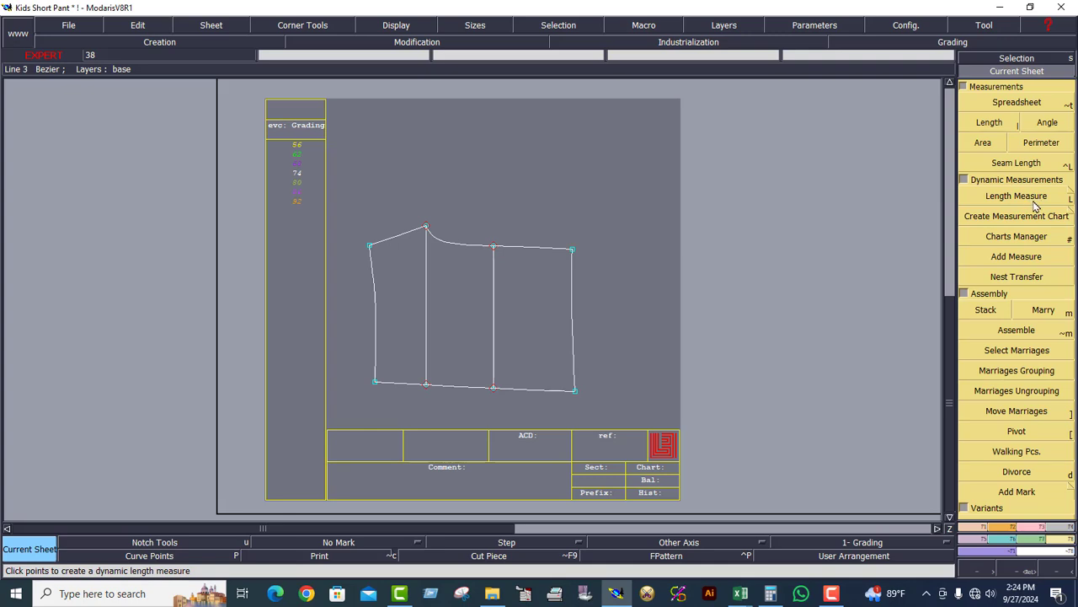
click(572, 336)
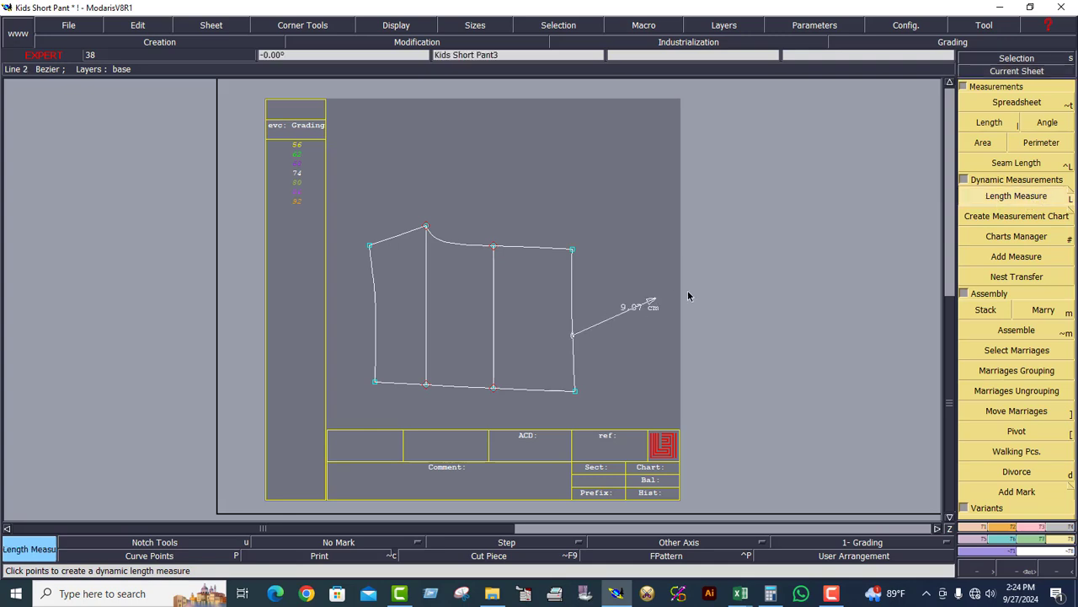
key(ctrl+z)
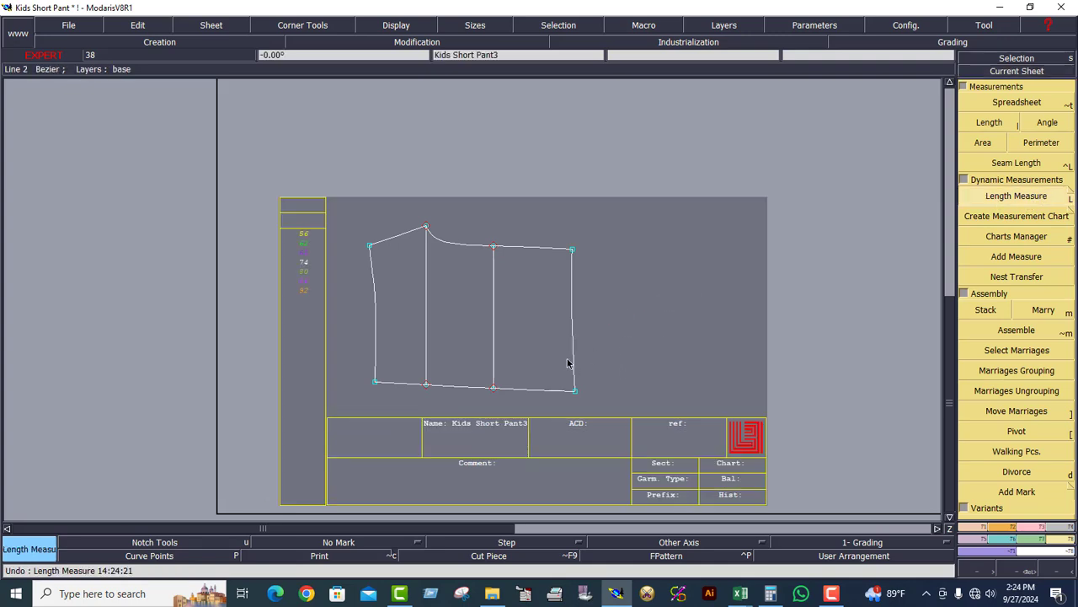
click(575, 362)
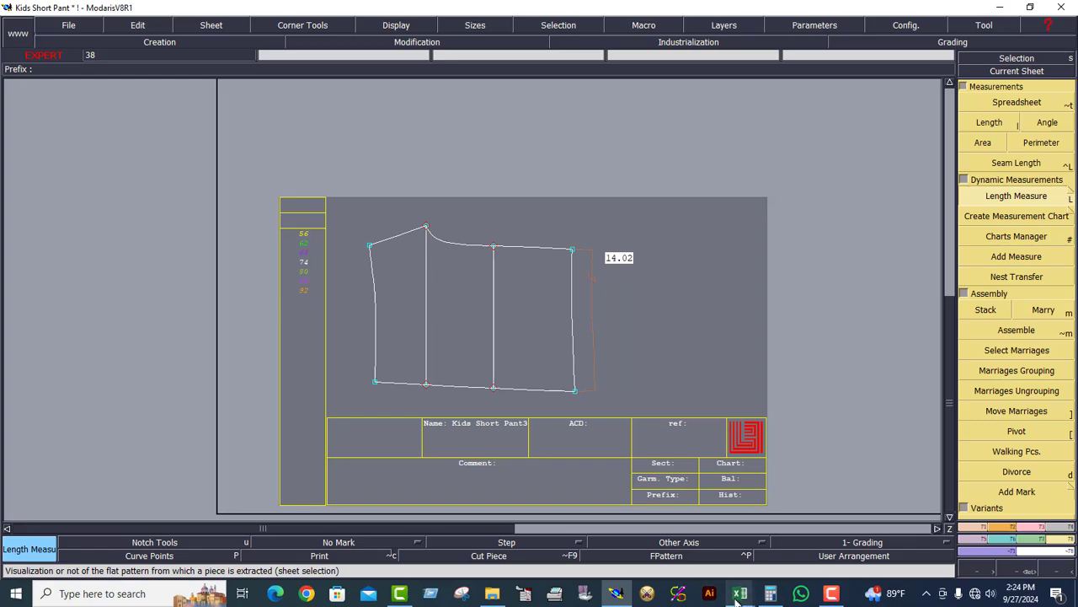
- Switch to the Excel measurement chart and check the 1/2 Waist Extended value for size 74
mouse_move(738, 594)
click(703, 543)
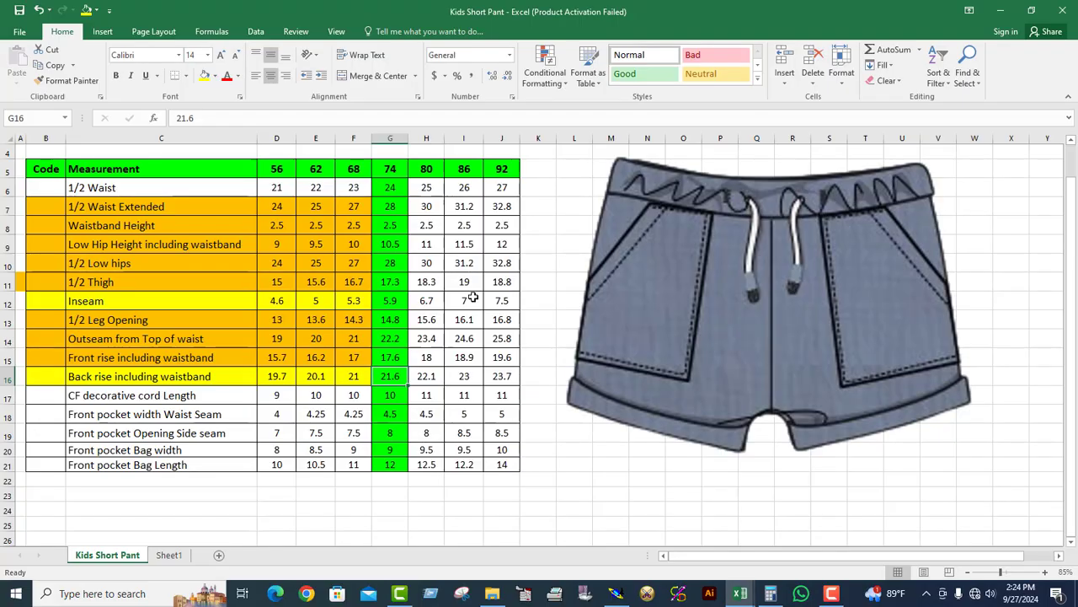
click(386, 207)
click(1032, 10)
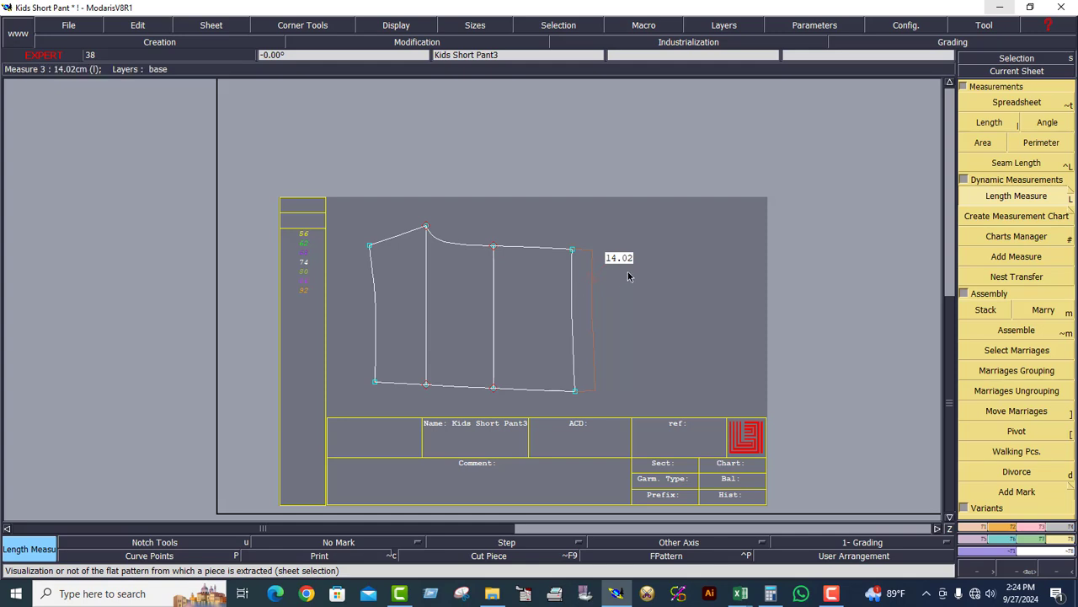
- Add dynamic length measures to the waist line and the low-hip line of the Kids Short Pant2 piece
key(j)
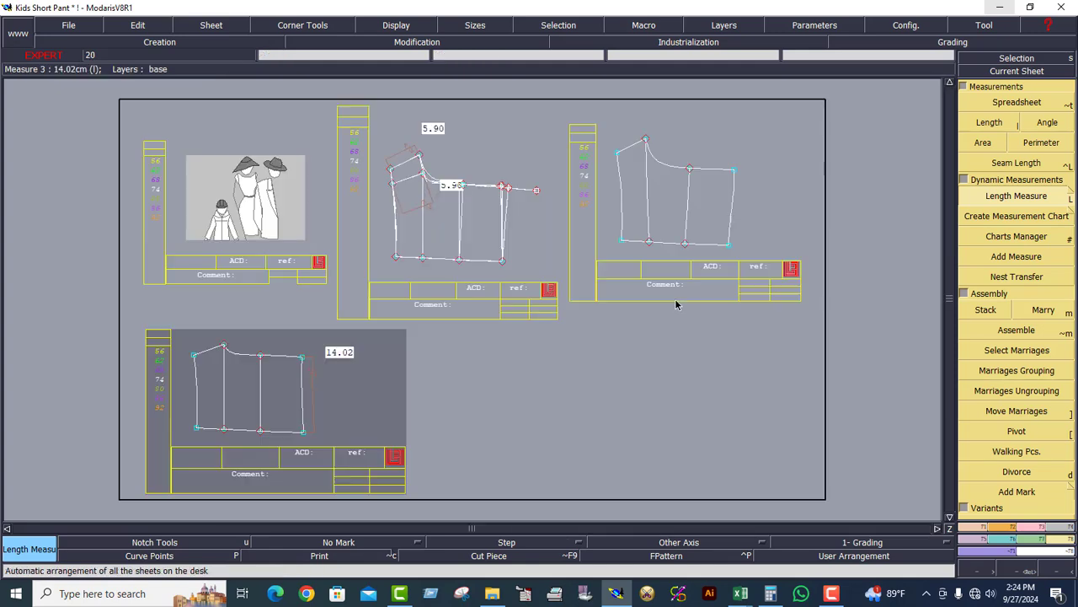
click(691, 235)
click(1018, 72)
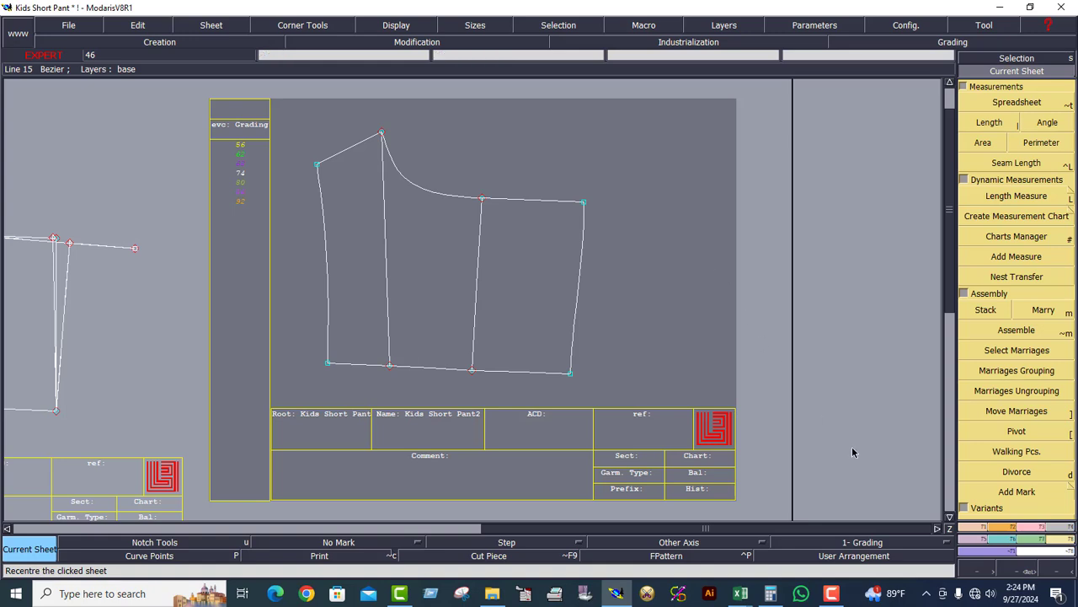
click(1017, 195)
click(578, 313)
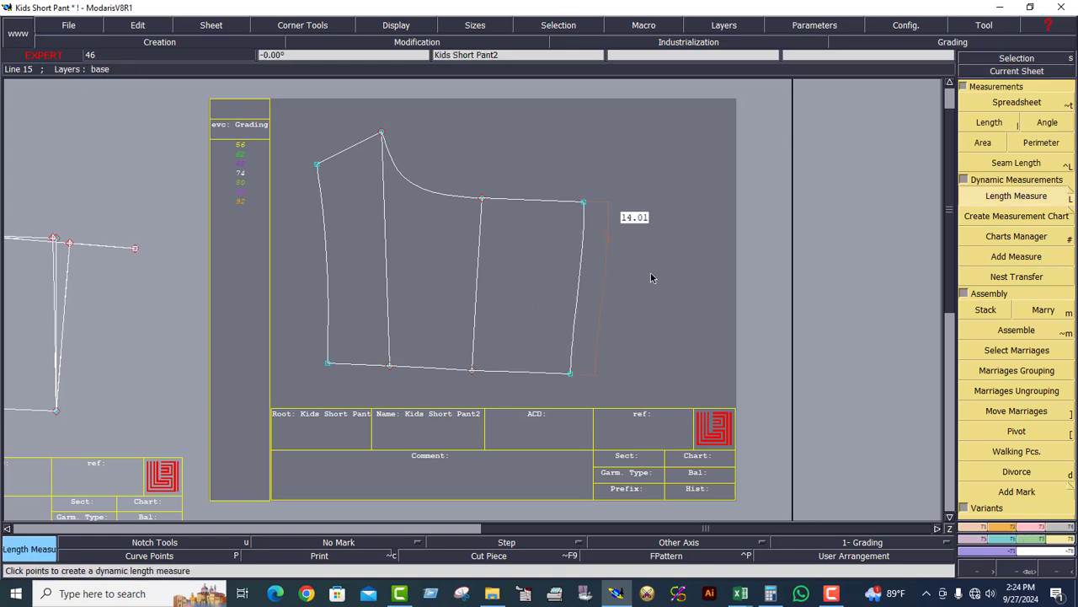
click(632, 243)
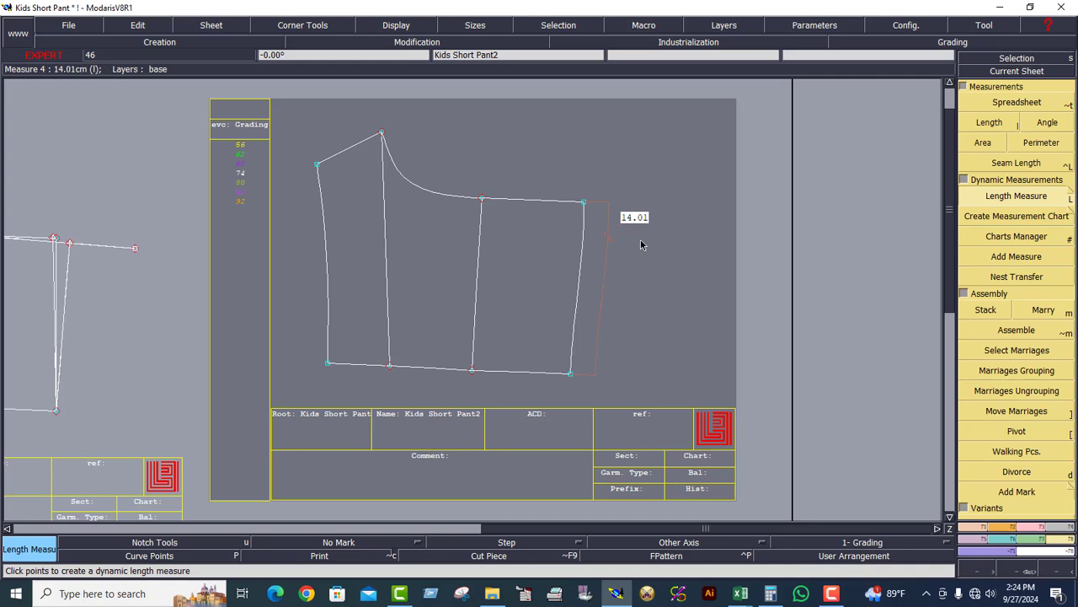
click(475, 288)
click(531, 214)
- Add dynamic length measures to the low-hip line and the crotch-level line of the Kids Short Pant3 piece
key(j)
click(285, 384)
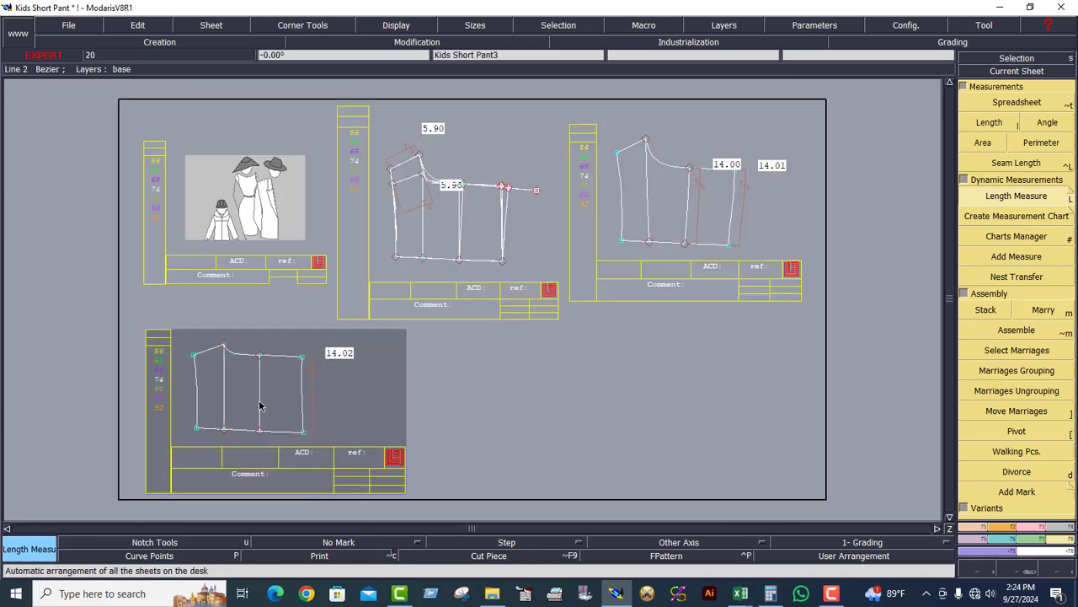
click(259, 402)
click(302, 386)
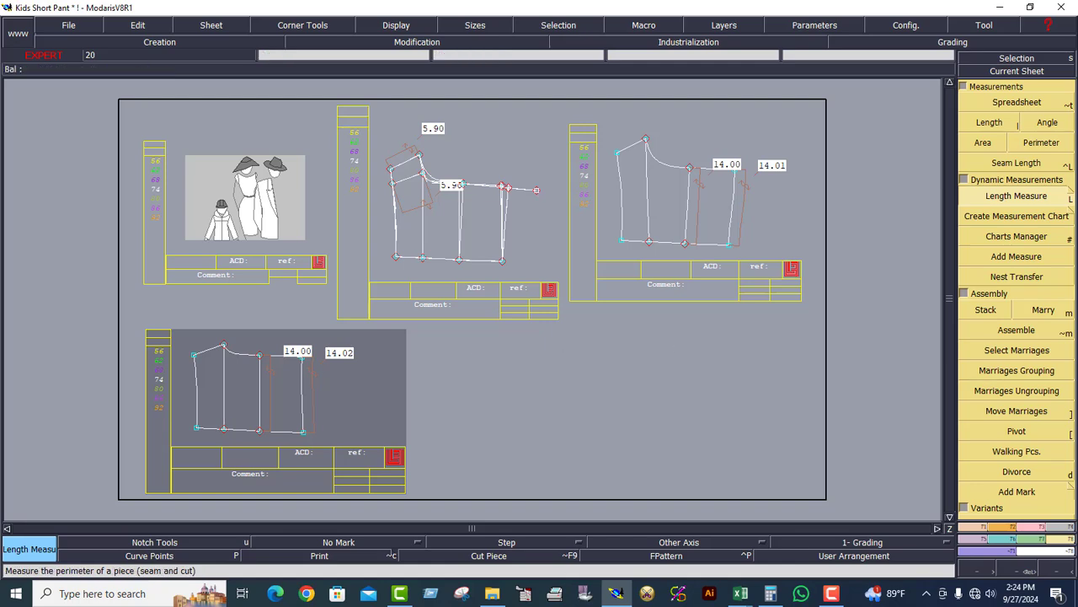
click(1035, 74)
click(249, 411)
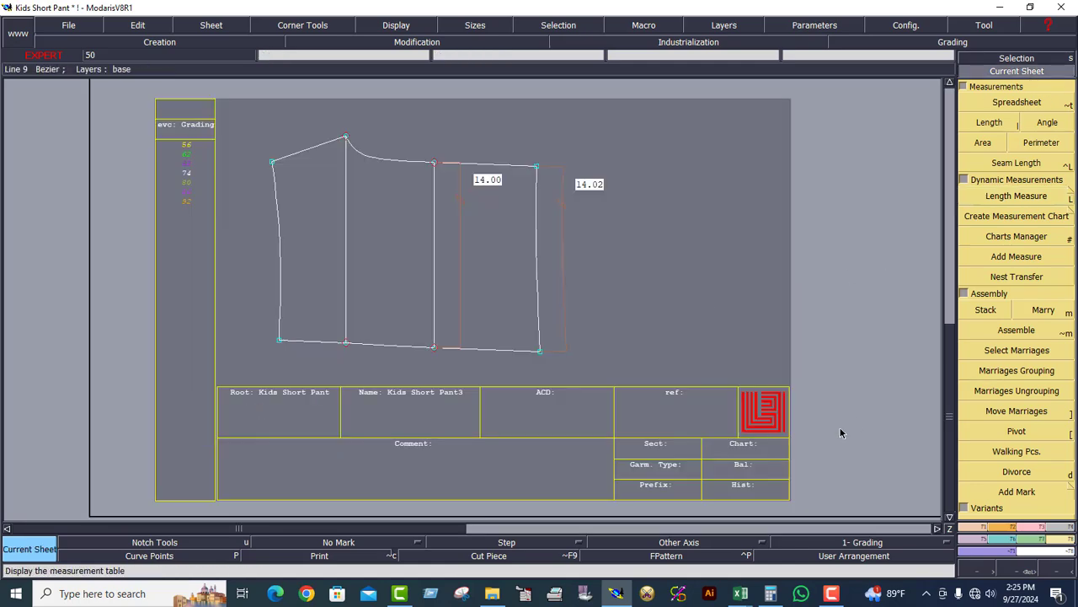
click(1016, 196)
click(347, 267)
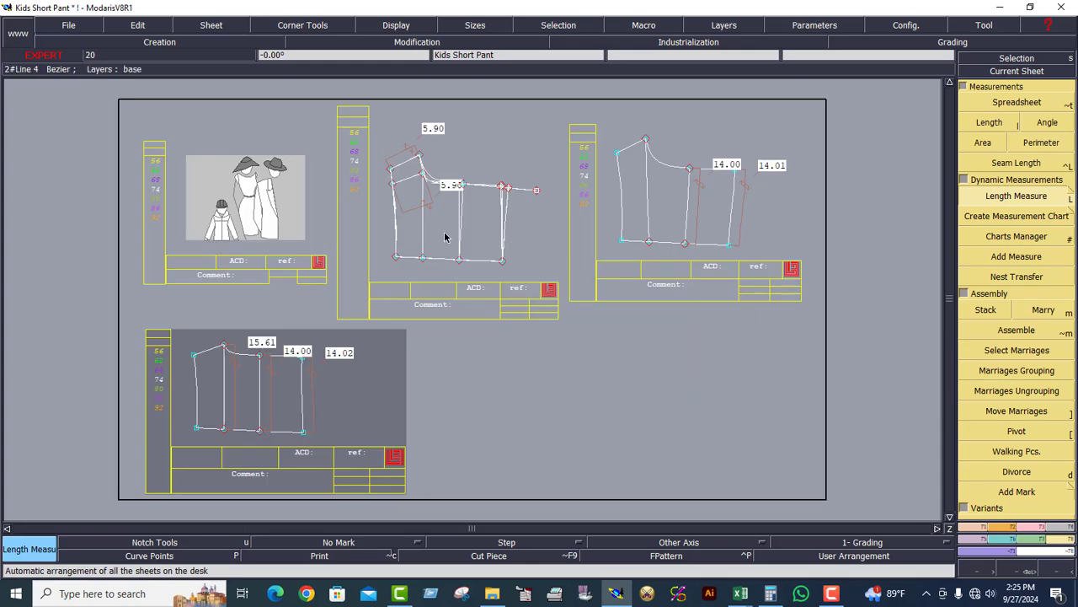
- Add a dynamic length measure to the crotch-level line of the Kids Short Pant2 piece
key(Home)
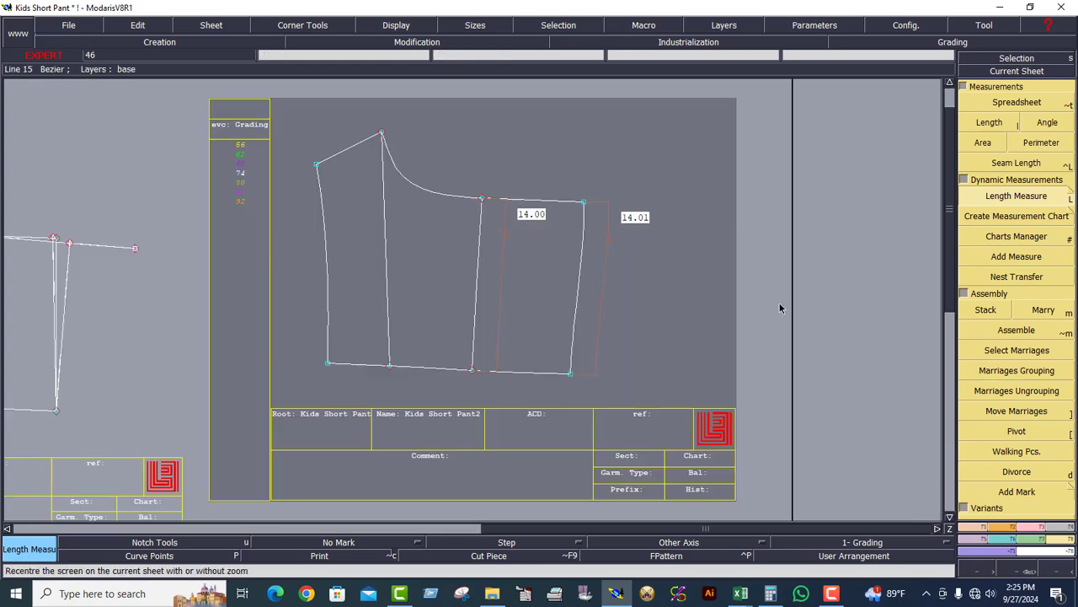
click(402, 273)
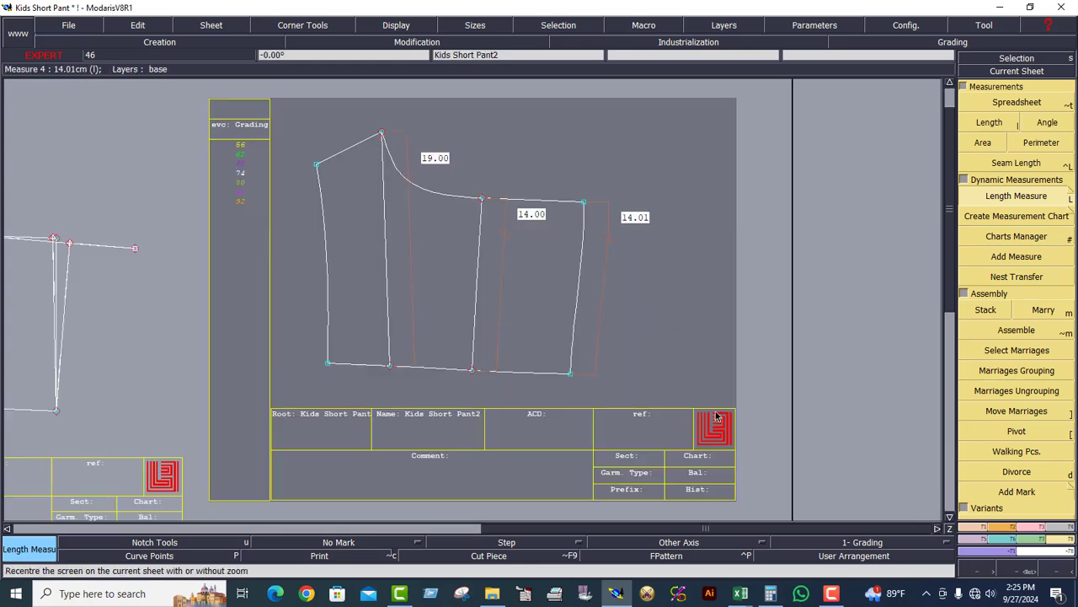
- Switch to Calculator and work out half the sum of the two crotch-level widths, (15.61 + 19) ÷ 2
click(770, 593)
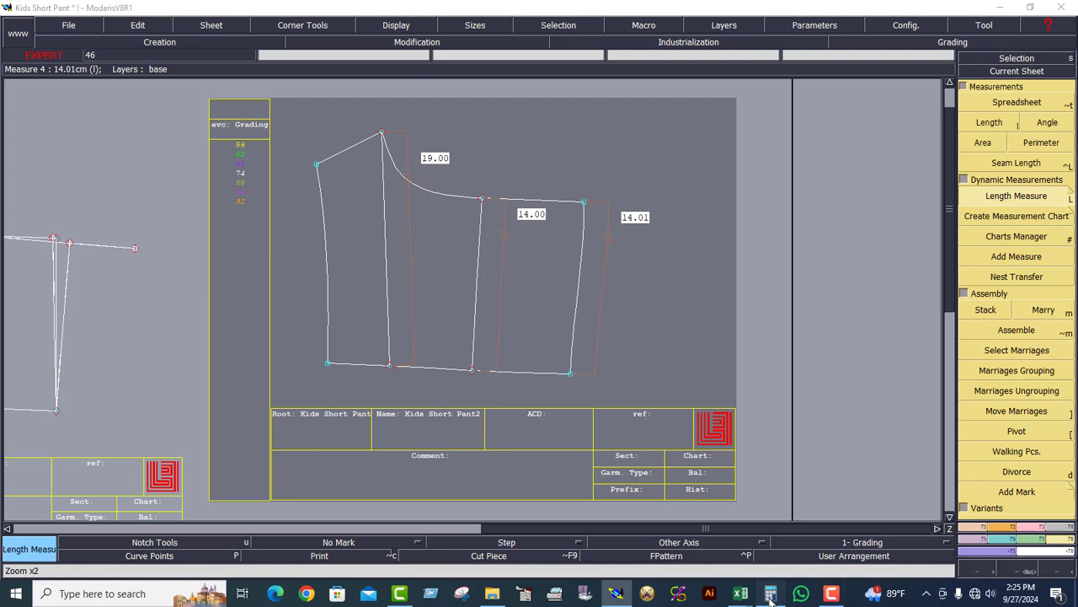
drag(792, 140, 691, 83)
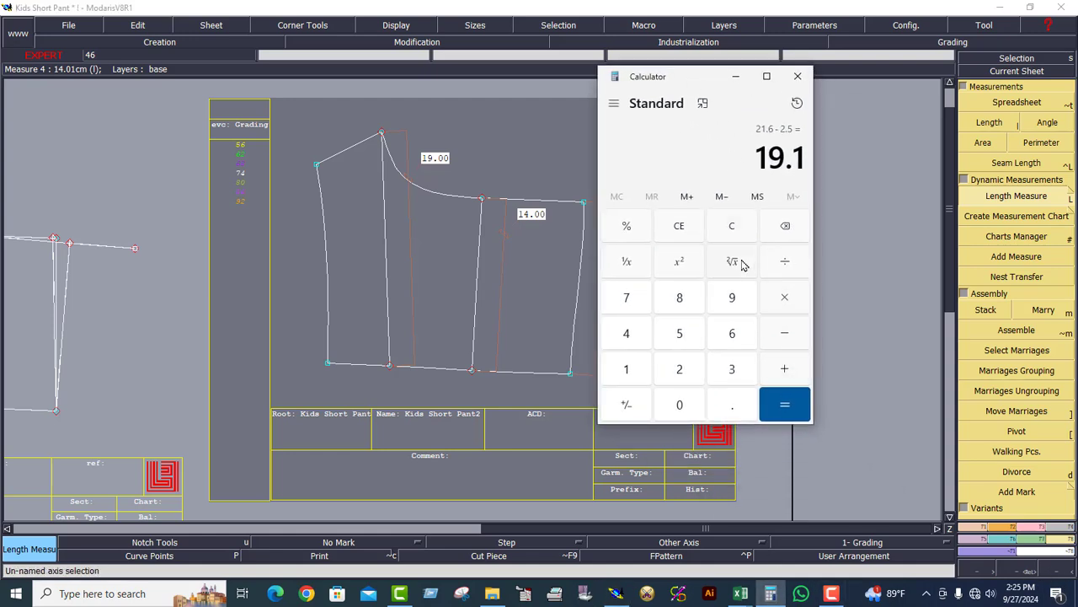
click(735, 226)
click(635, 371)
click(682, 335)
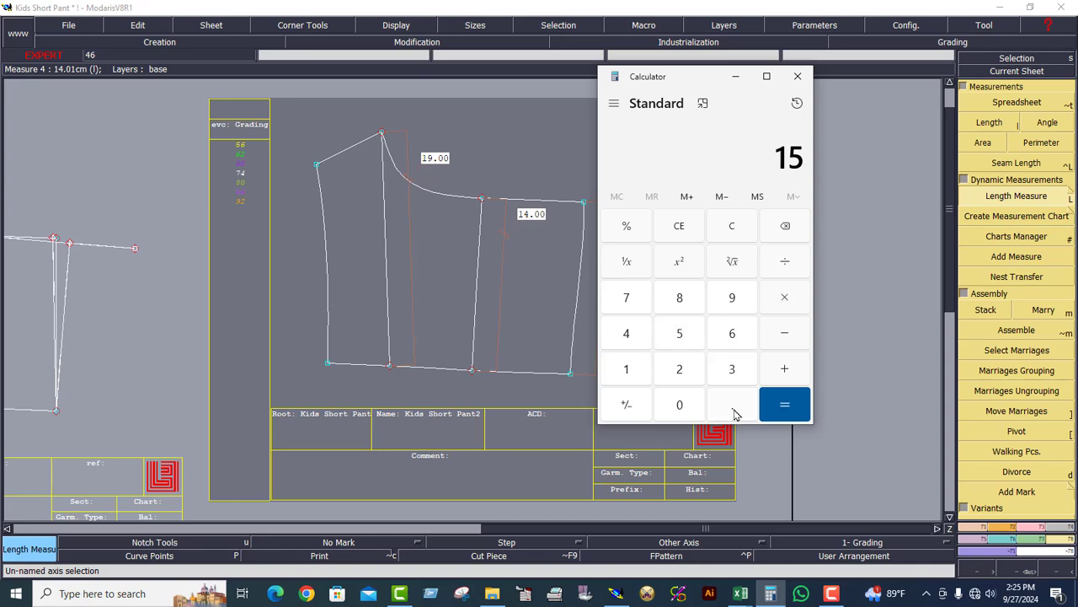
click(734, 411)
click(731, 332)
click(632, 373)
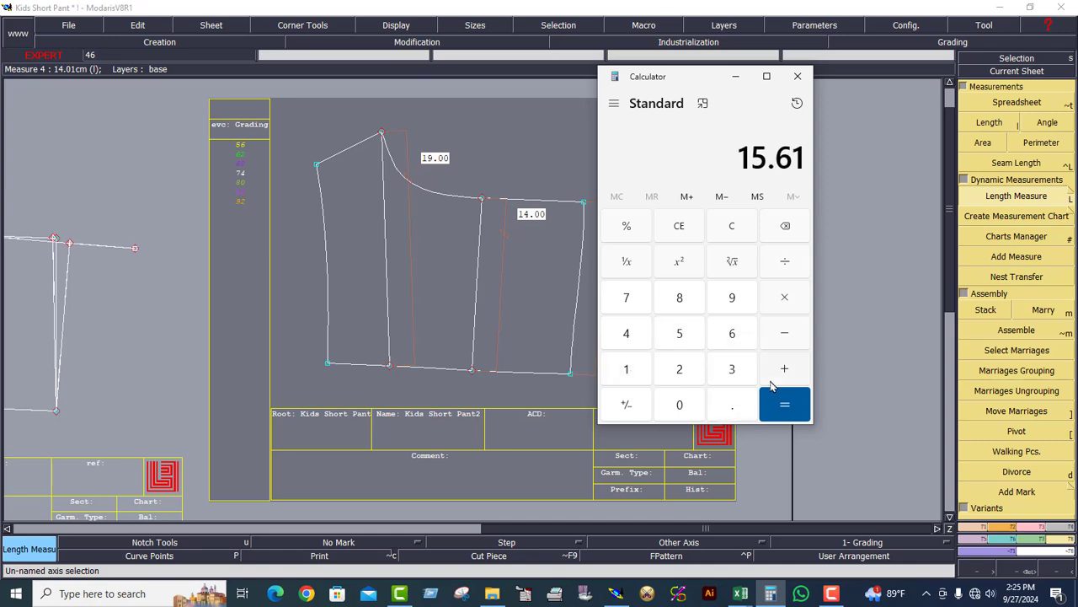
click(635, 374)
click(732, 298)
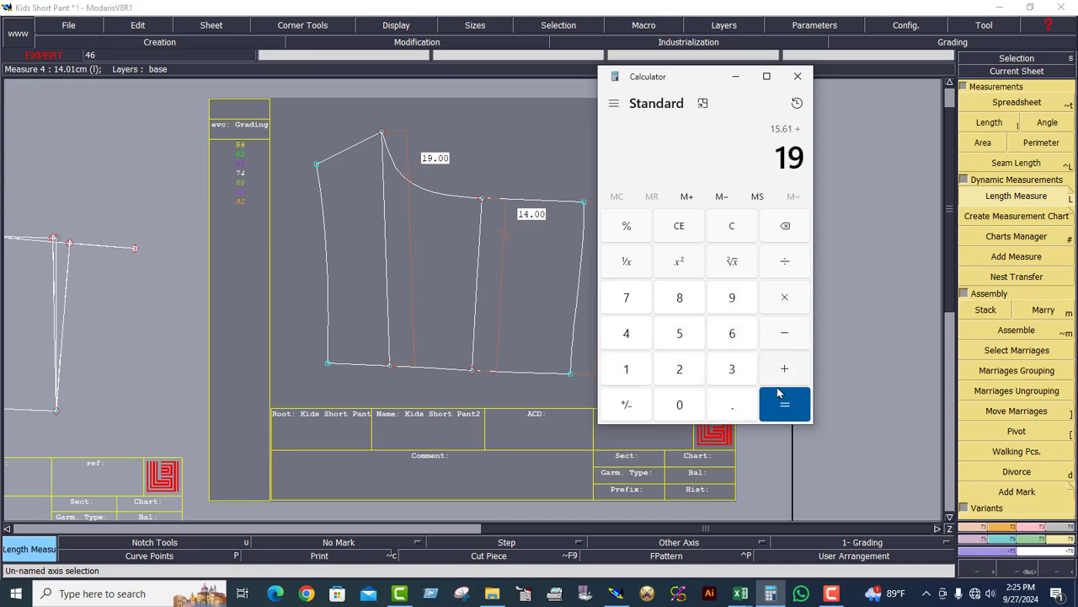
click(777, 401)
click(787, 263)
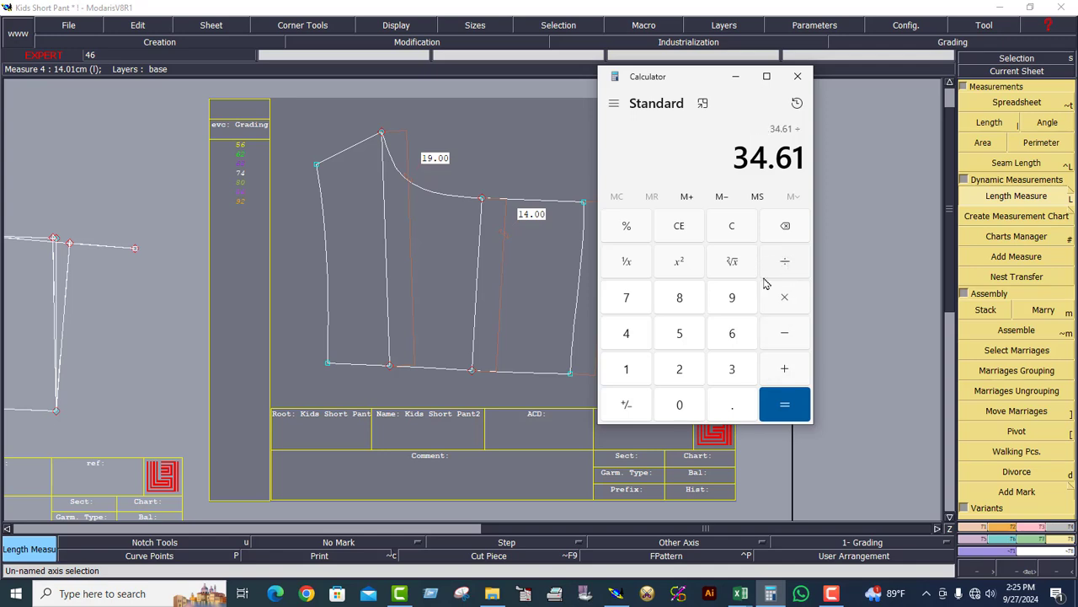
click(680, 370)
click(785, 404)
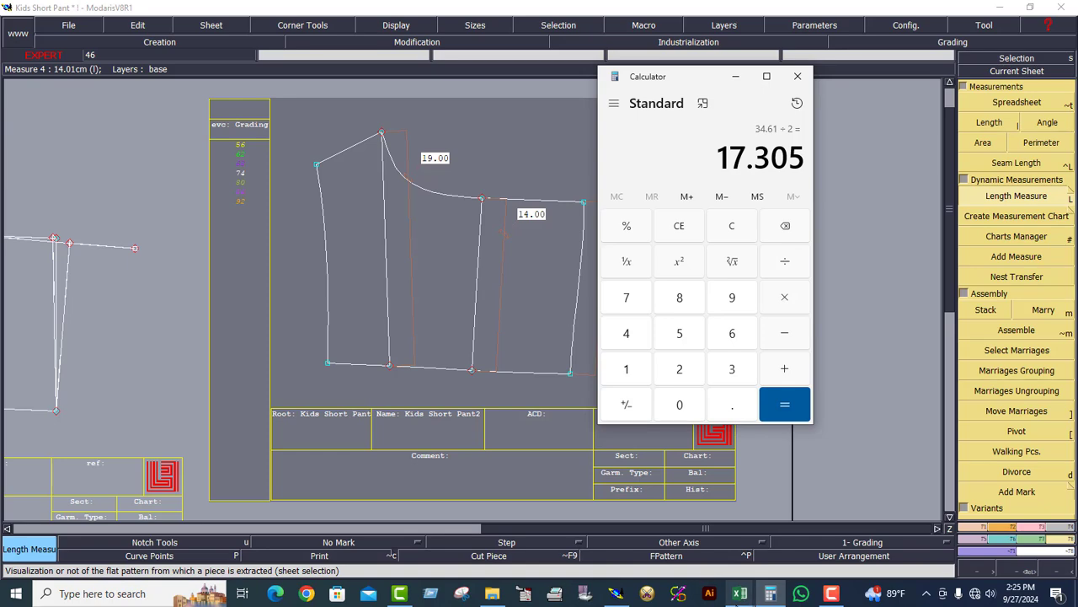
- Switch to the Excel measurement chart and check the 1/2 Thigh value for size 74
mouse_move(738, 590)
click(701, 546)
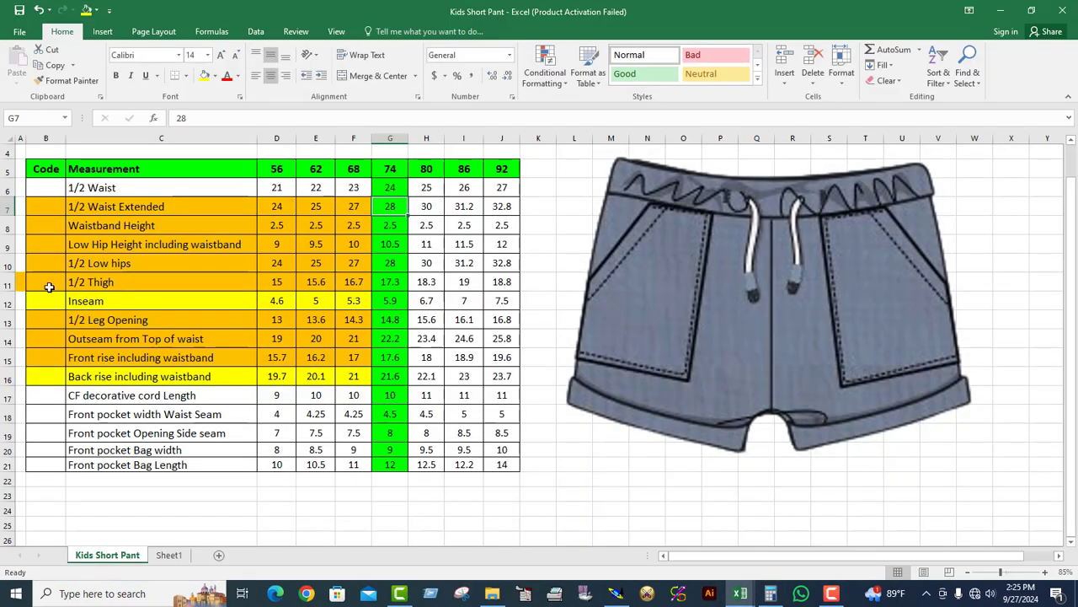
drag(49, 288, 358, 284)
click(390, 282)
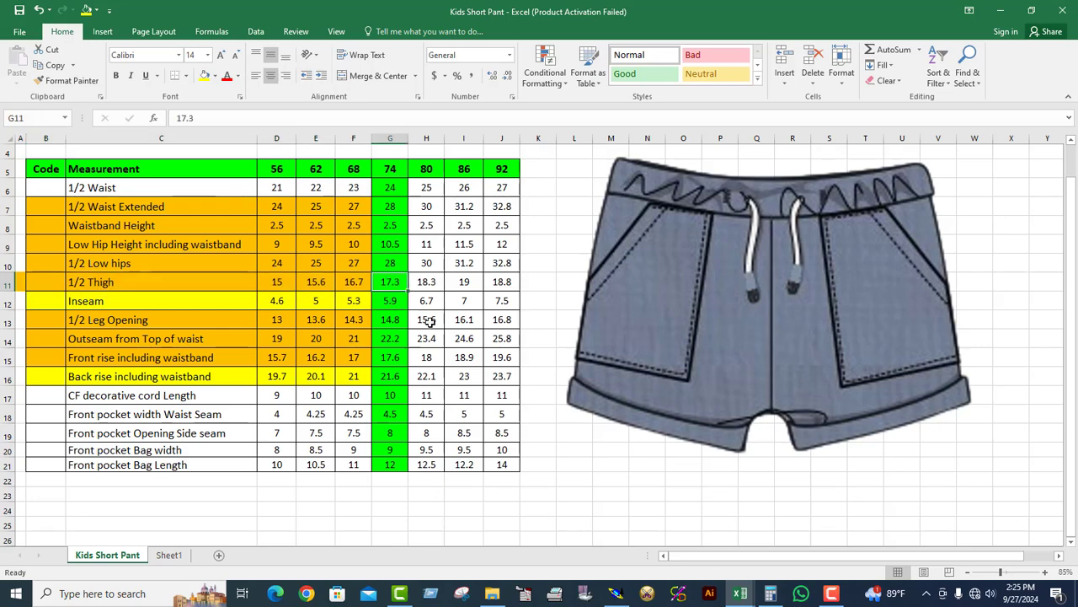
- Switch back to Modaris and add a dynamic length measure to the leg opening line of the Kids Short Pant2 piece
click(616, 593)
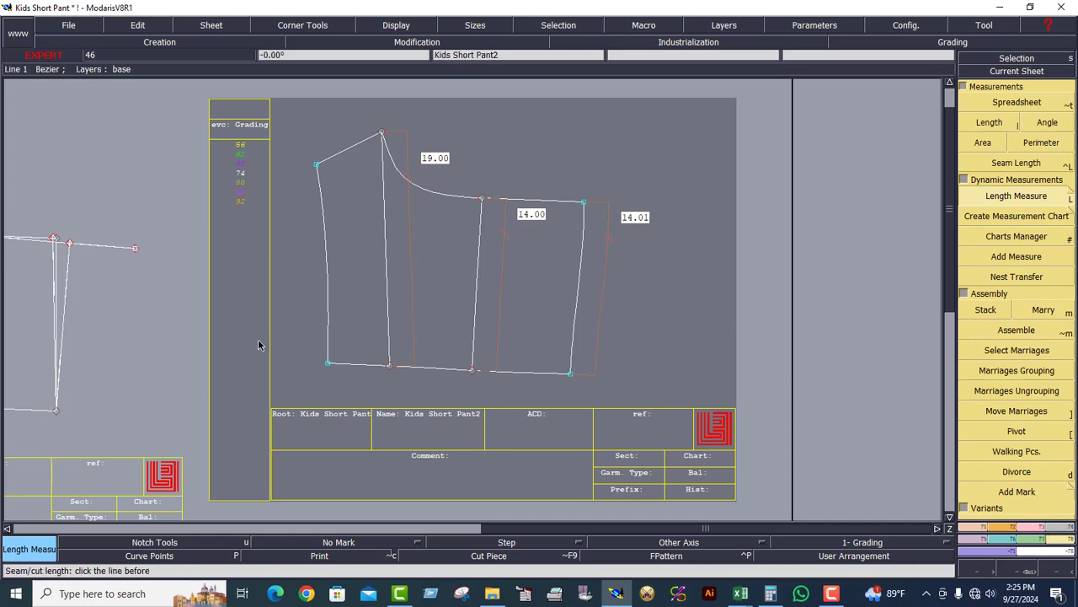
click(325, 295)
key(j)
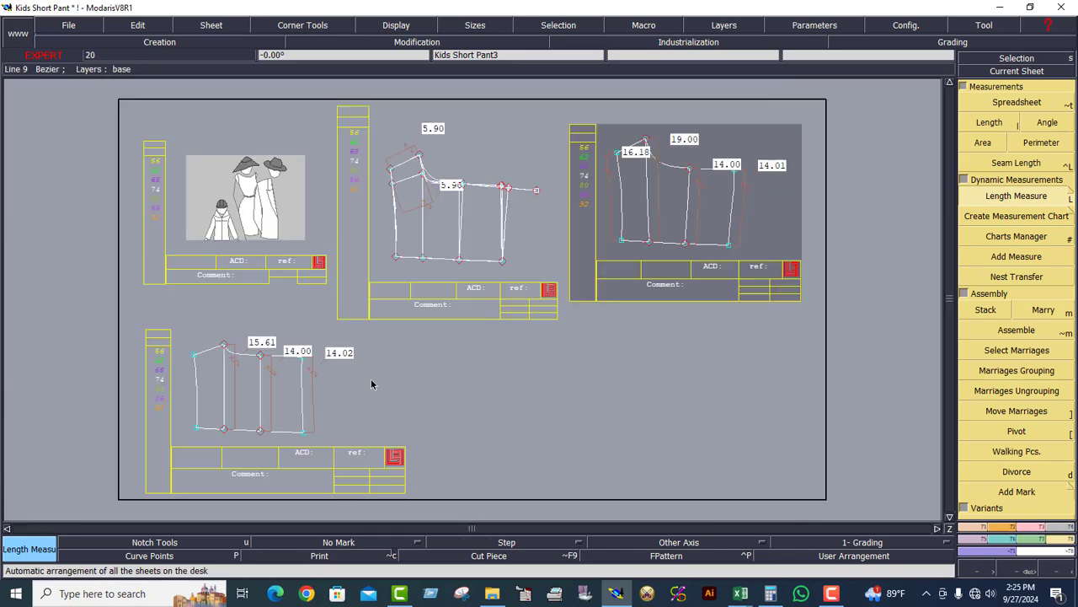
- Make Kids Short Pant3 the current sheet and add a dynamic length measure to its leg opening line
click(261, 376)
click(990, 72)
click(294, 332)
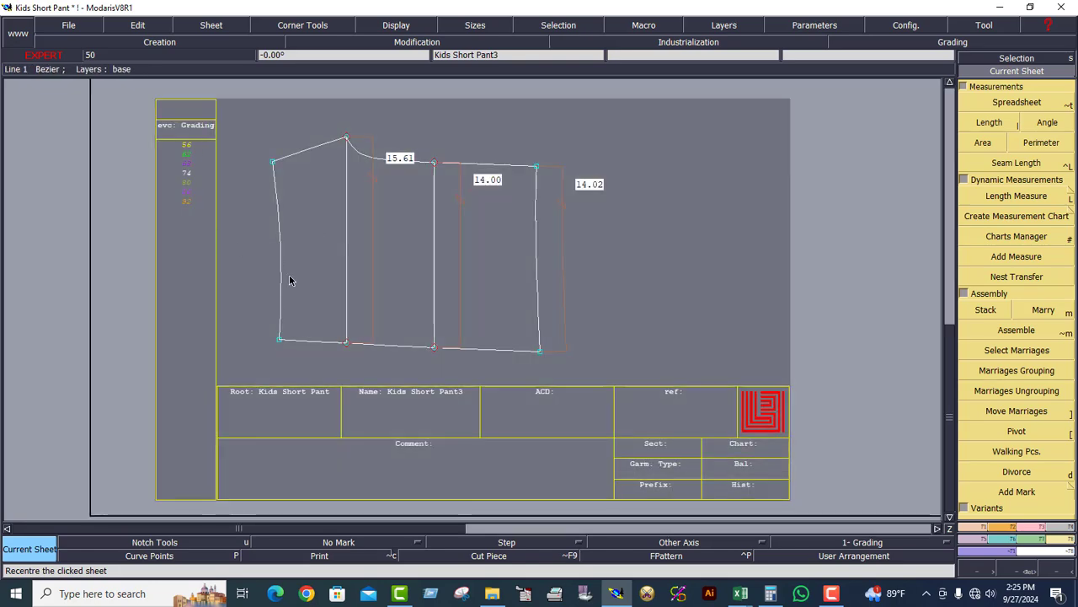
click(1017, 196)
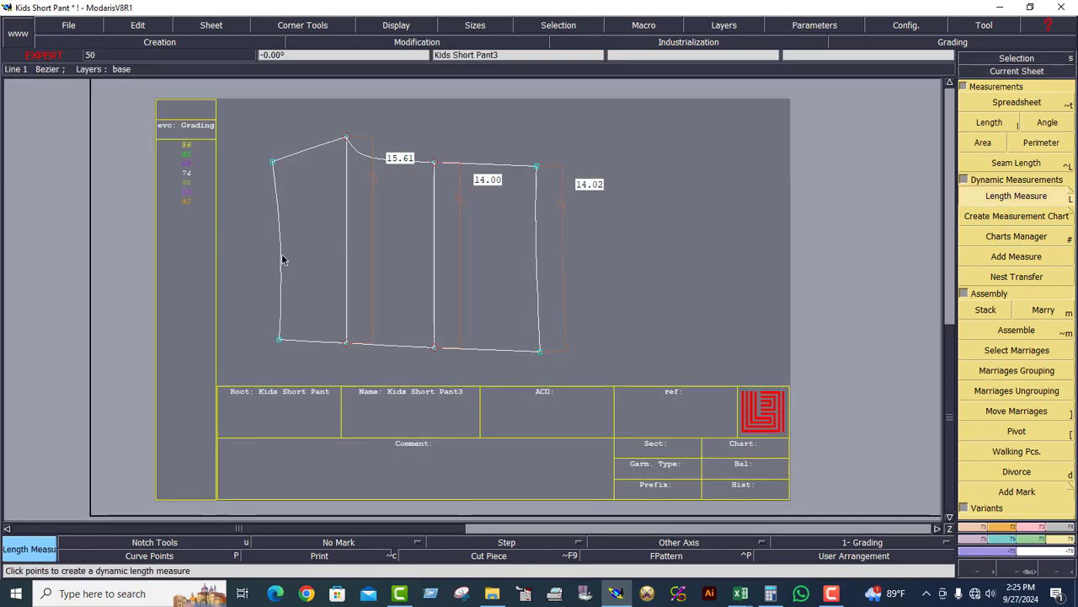
click(283, 258)
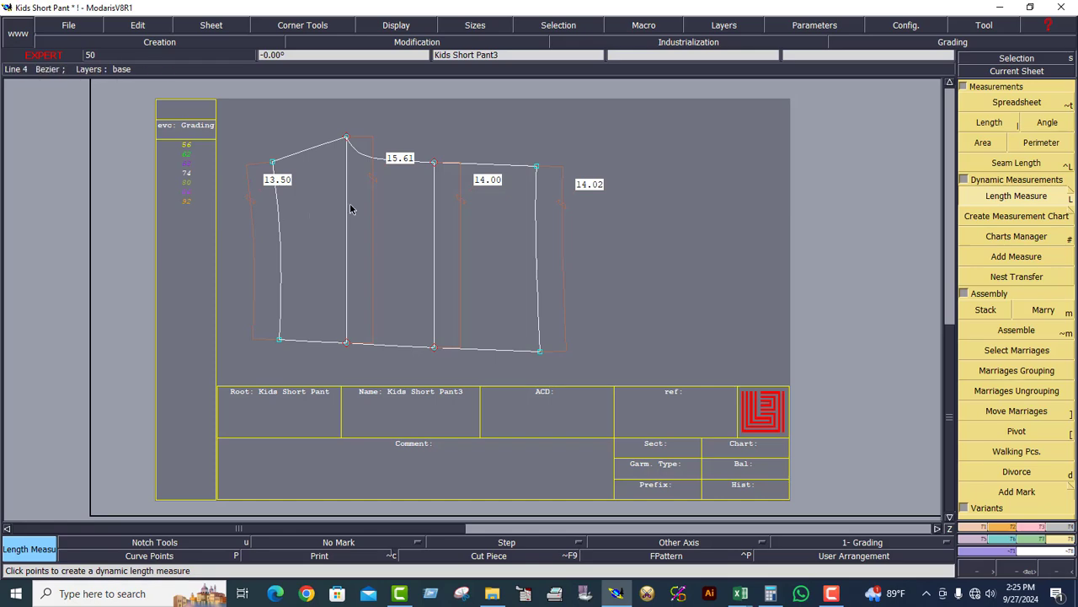
- Switch to Calculator and work out half the sum of the two leg opening widths, (16.18 + 13.5) ÷ 2
key(j)
click(655, 187)
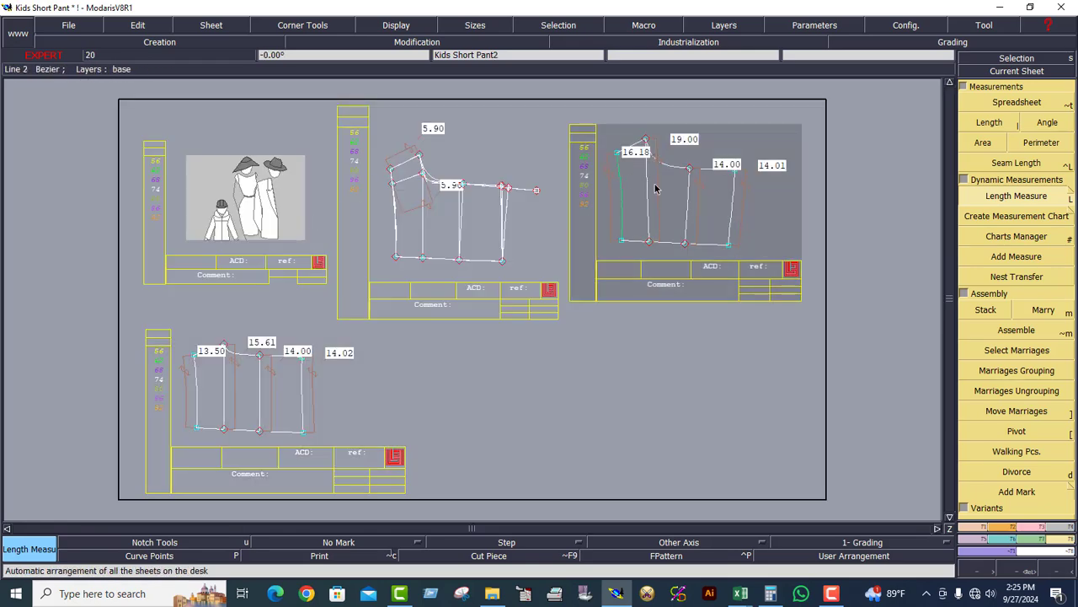
click(770, 593)
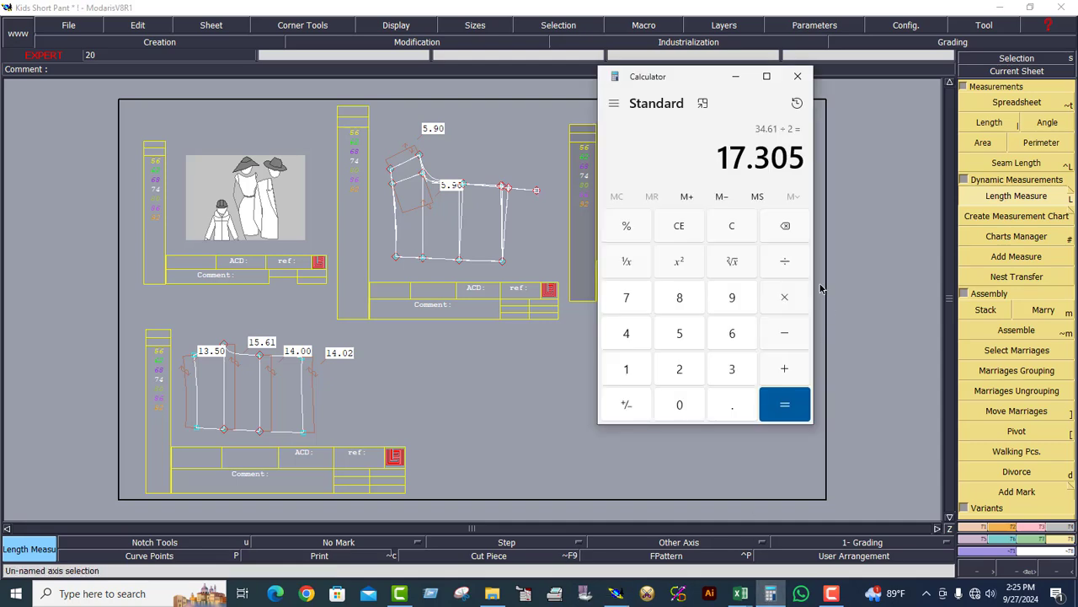
click(730, 242)
click(630, 372)
click(734, 326)
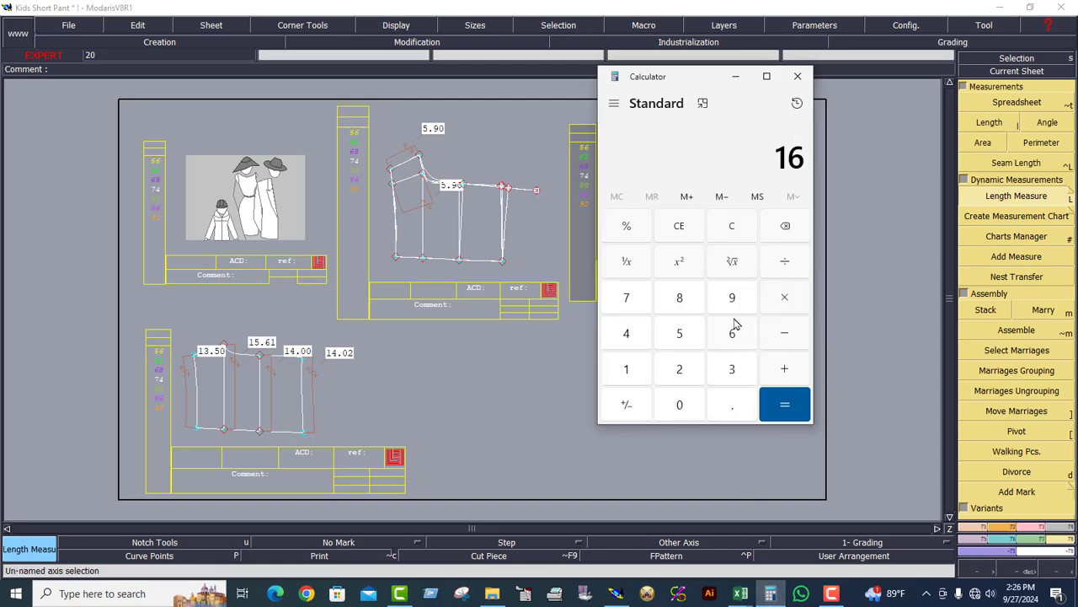
click(734, 403)
click(626, 368)
click(671, 300)
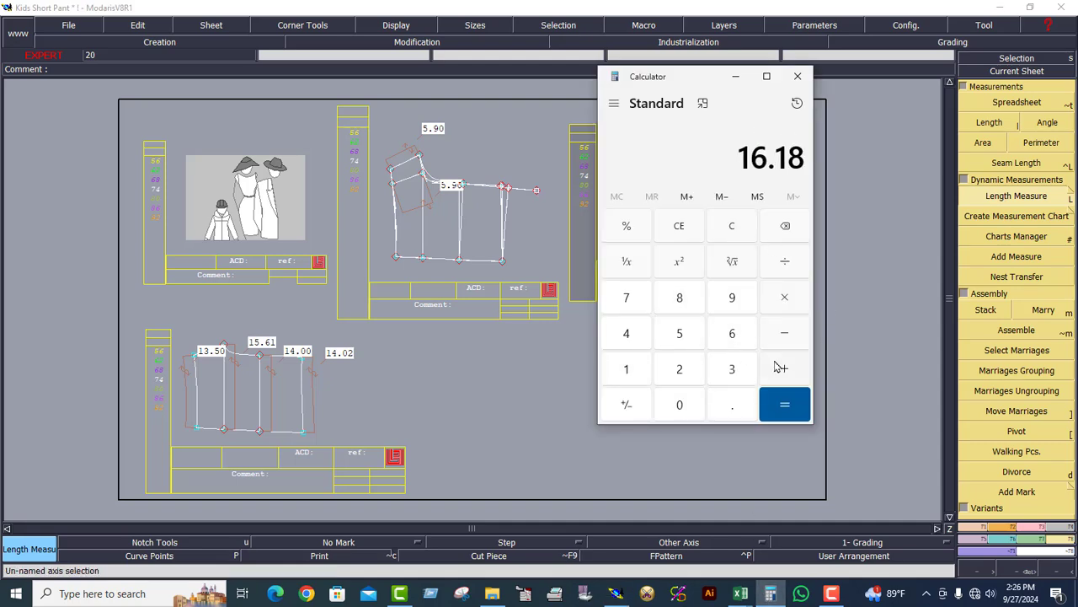
click(780, 367)
click(626, 368)
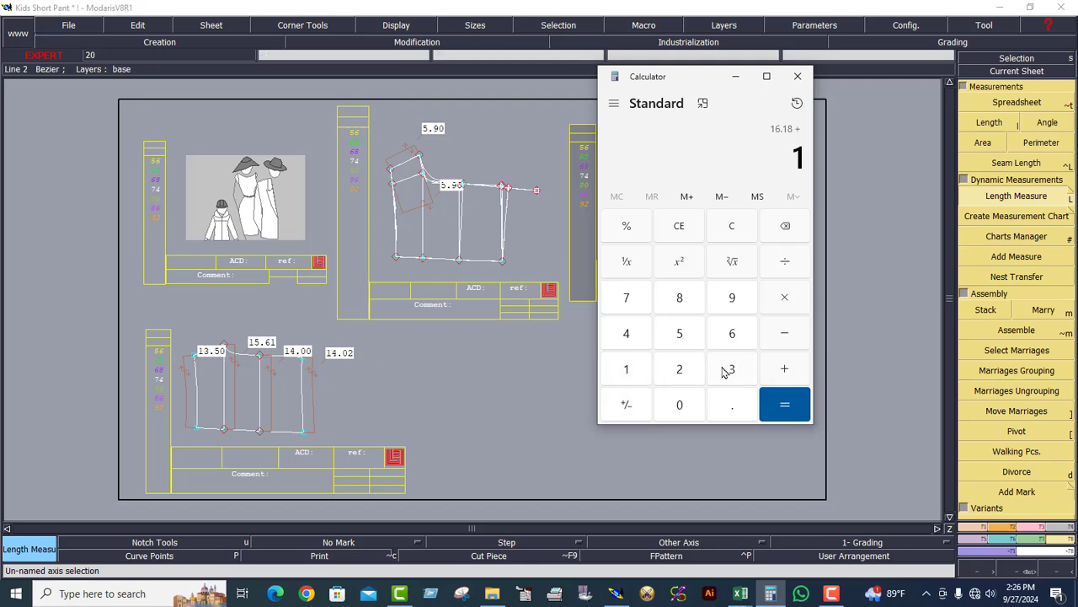
click(729, 368)
click(735, 407)
click(679, 335)
click(785, 368)
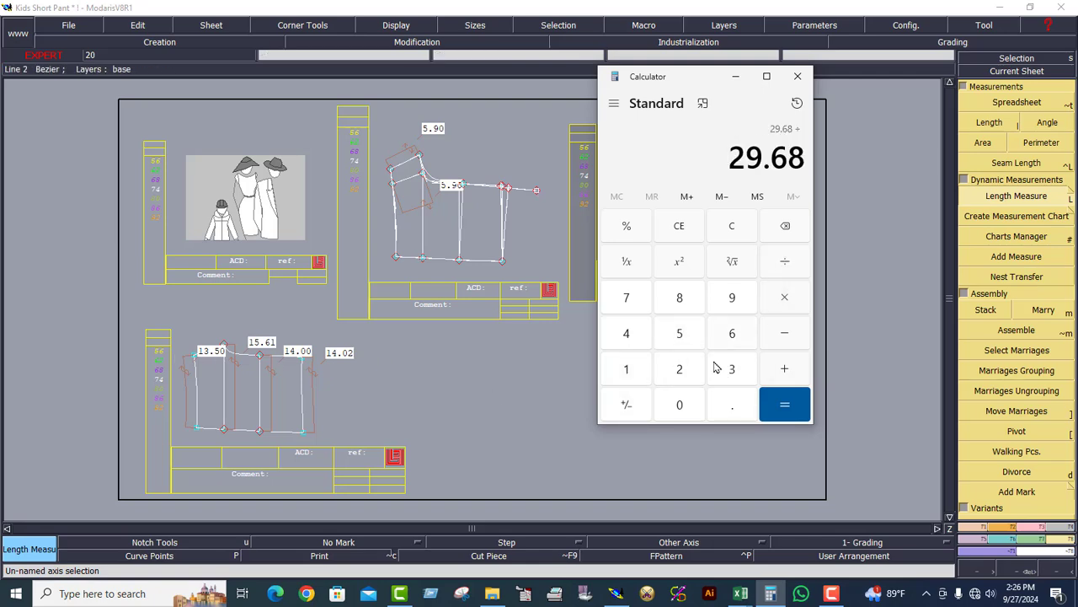
click(691, 372)
click(768, 394)
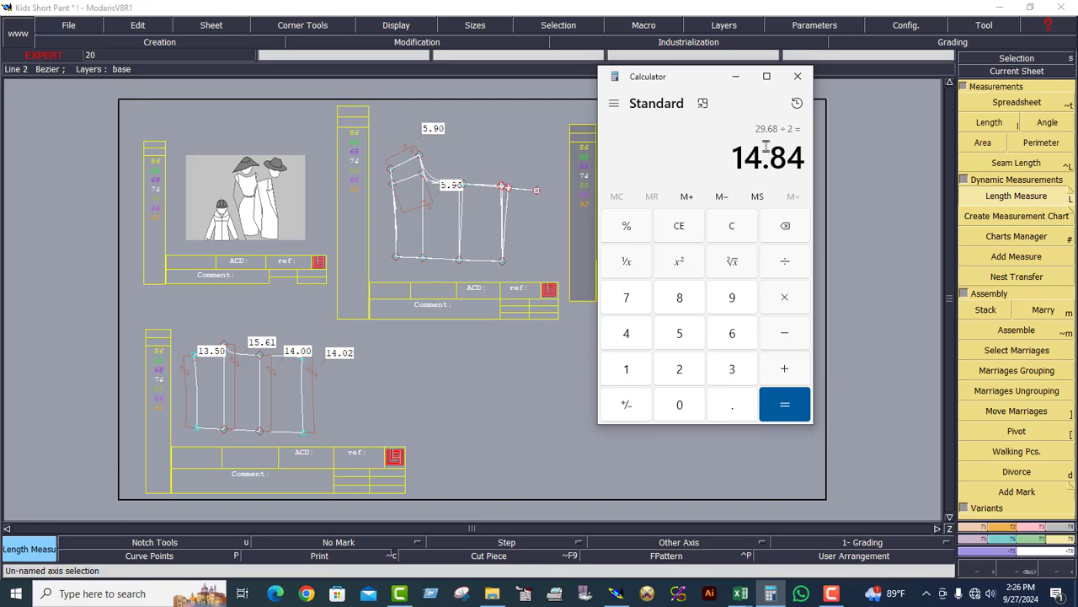
click(735, 76)
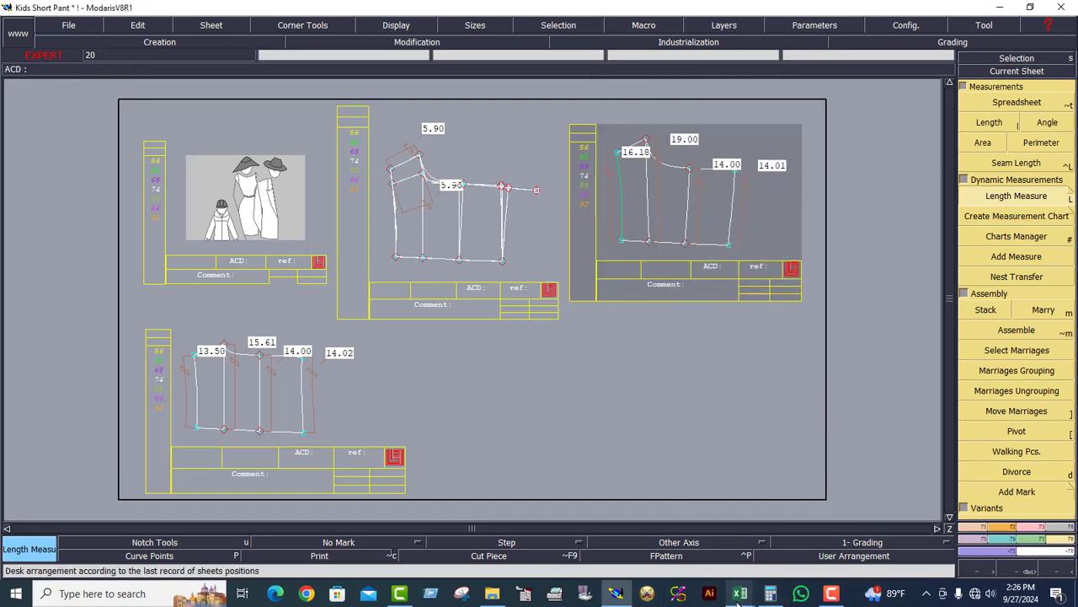
- Switch to the Excel measurement chart and check the 1/2 Leg Opening row, including the size 74 value
mouse_move(738, 595)
click(699, 522)
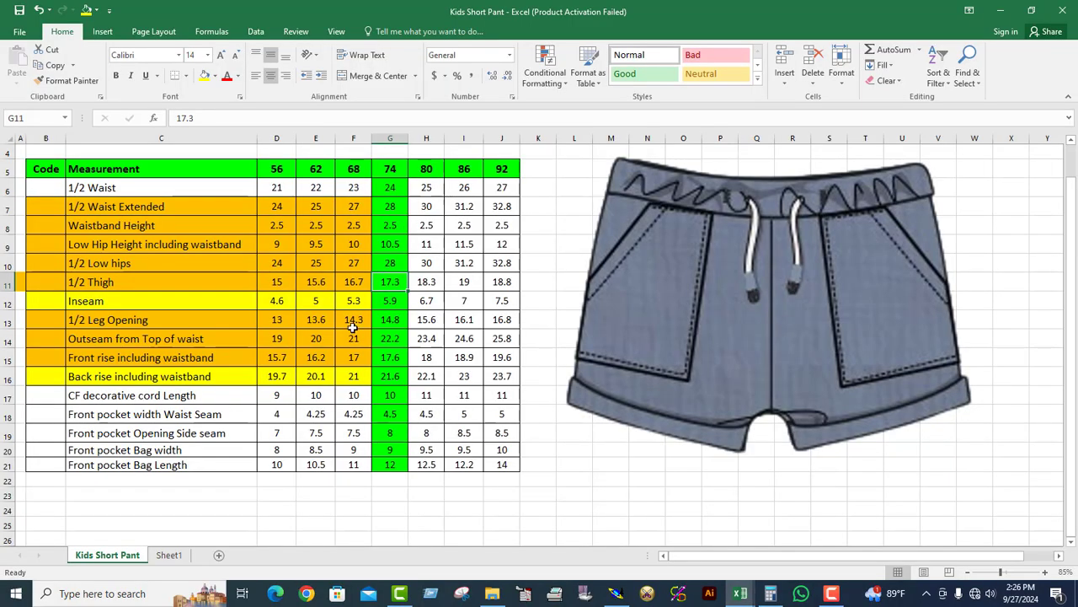
click(388, 322)
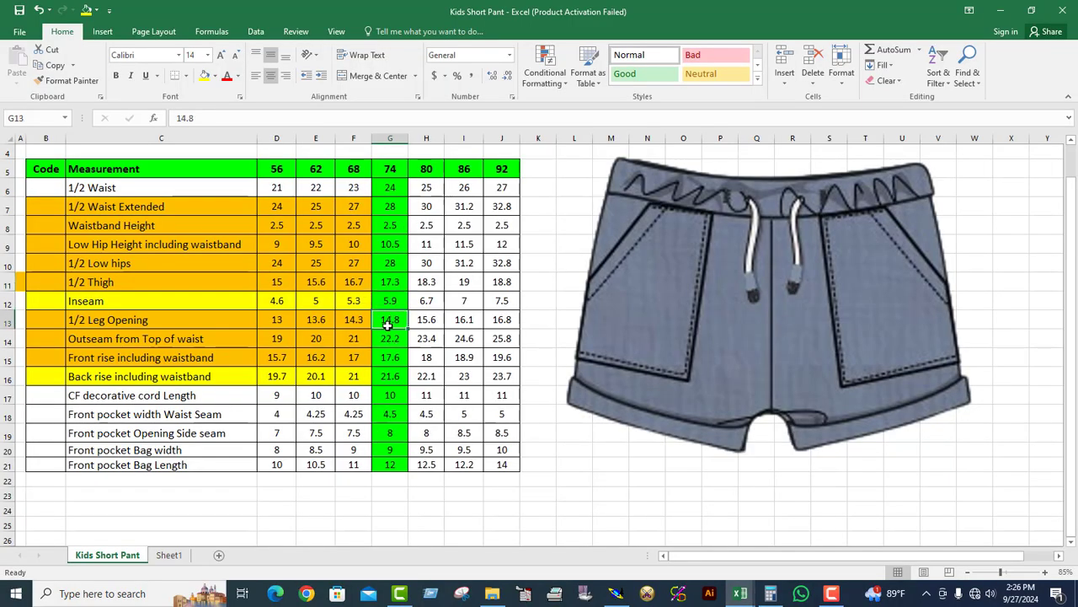
drag(45, 321, 362, 328)
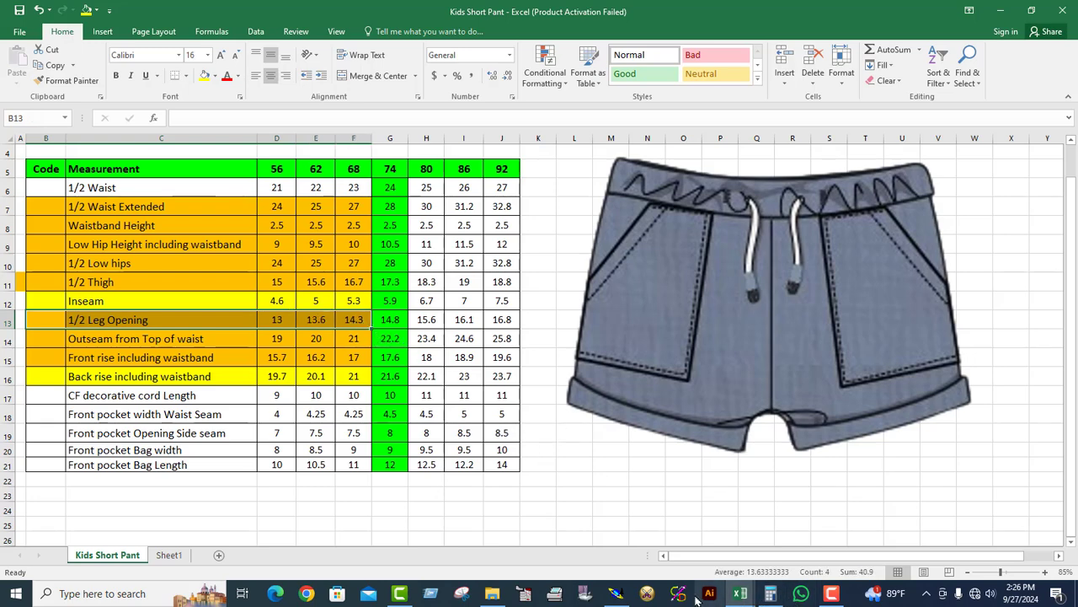
- Switch back to Modaris and shorten the Kids Short Pant3 leg opening line by reshaping its crotch-side end point by -0.04 cm
click(616, 593)
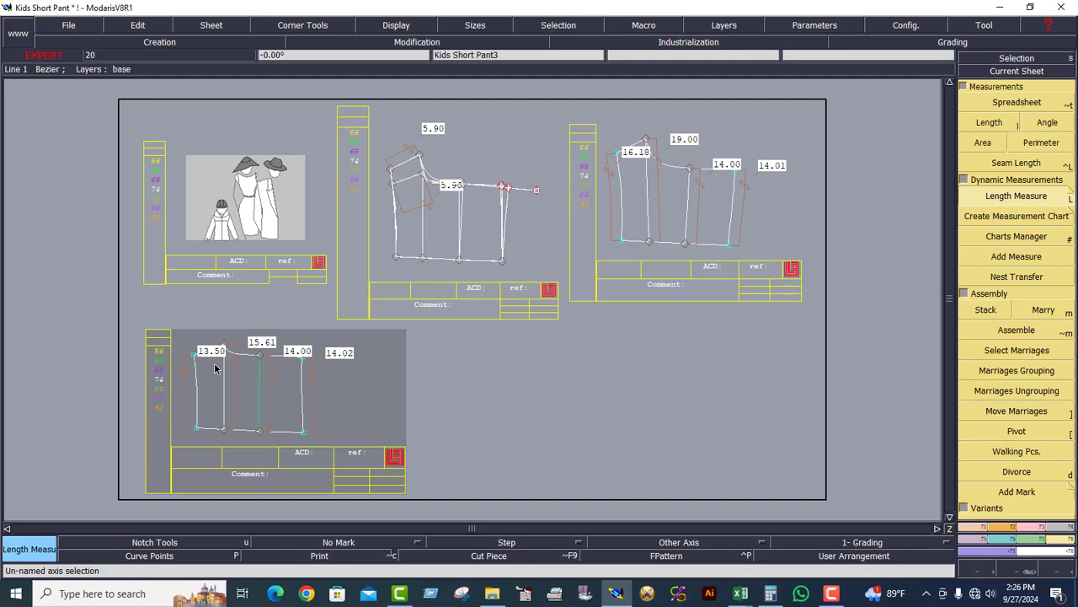
key(Home)
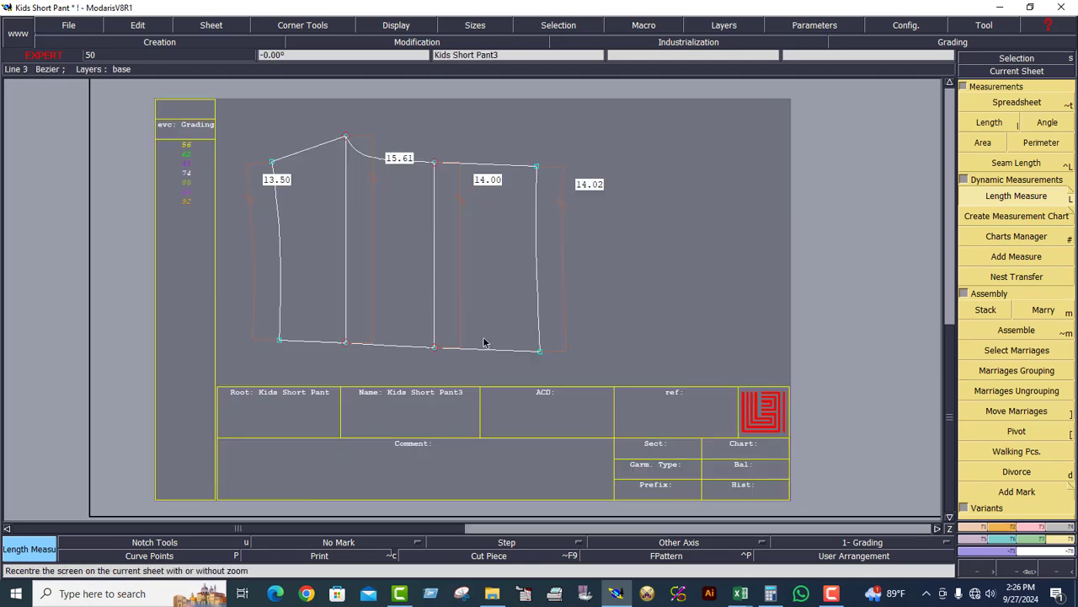
click(1032, 525)
click(1024, 281)
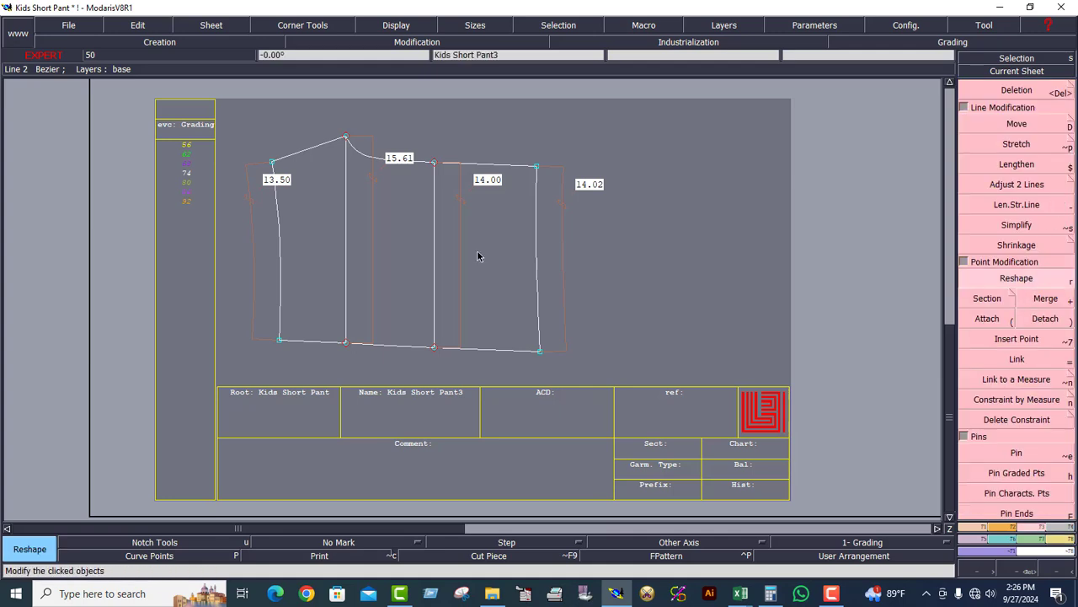
click(271, 164)
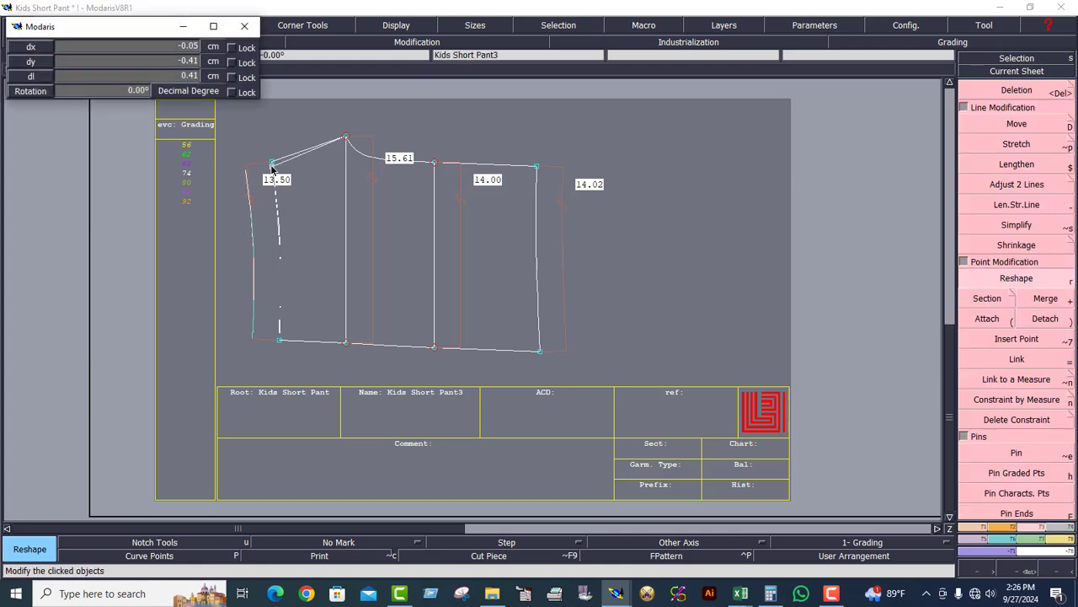
key(Return)
text(-0.04)
key(Return)
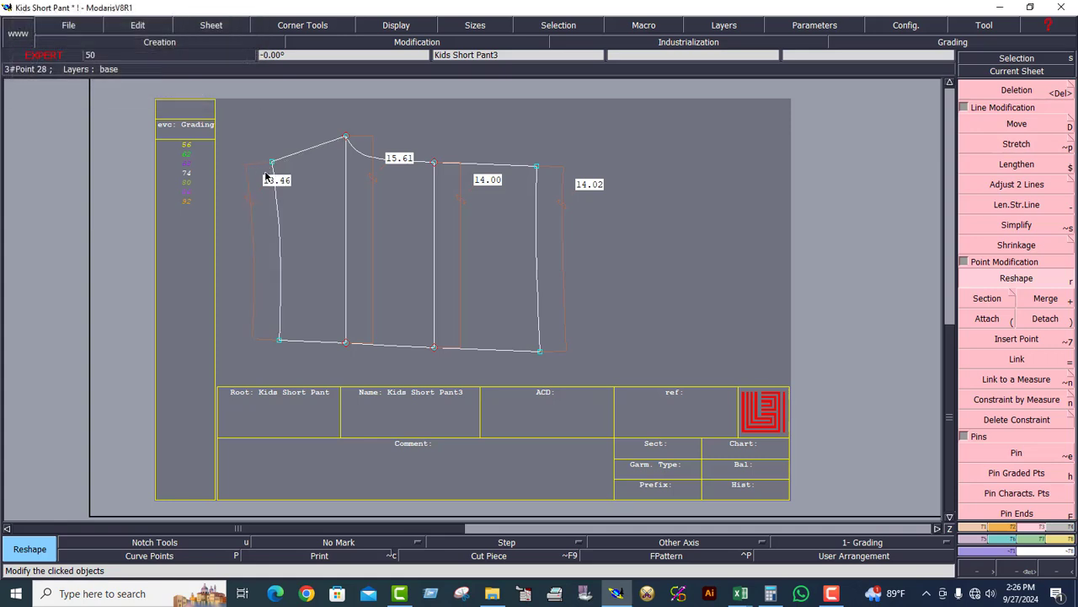
- Make Kids Short Pant3 the current sheet and delete its four dynamic measures at the leg opening, thigh, hip and waist
key(j)
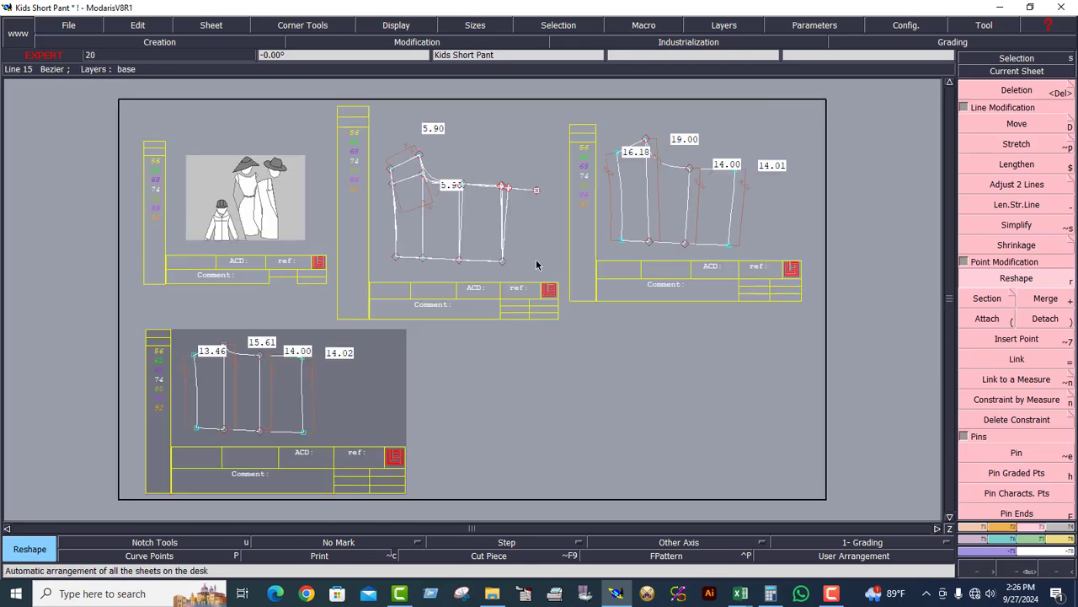
click(666, 210)
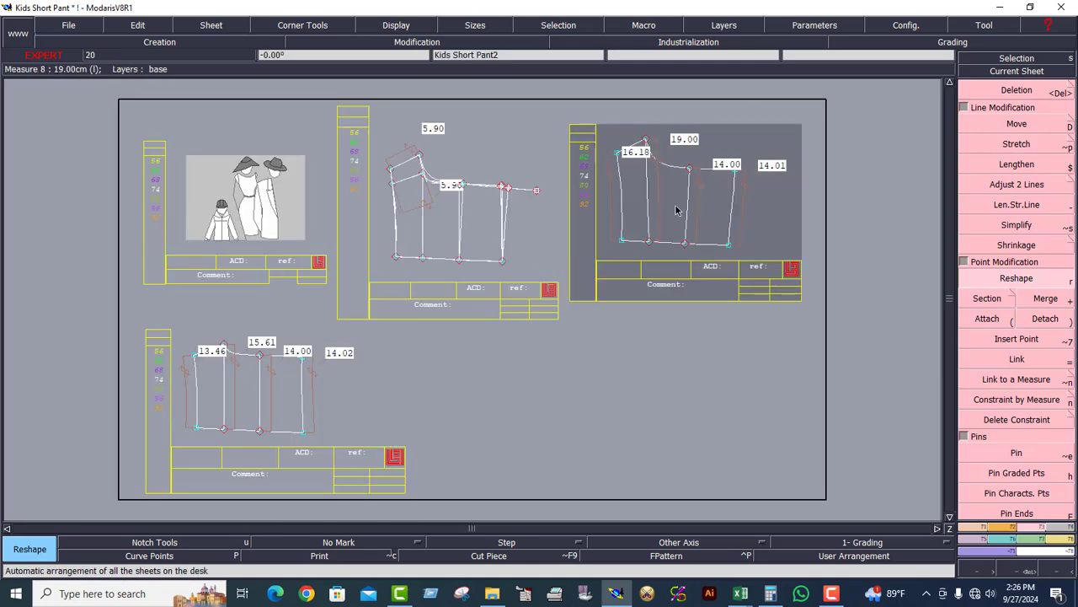
click(279, 375)
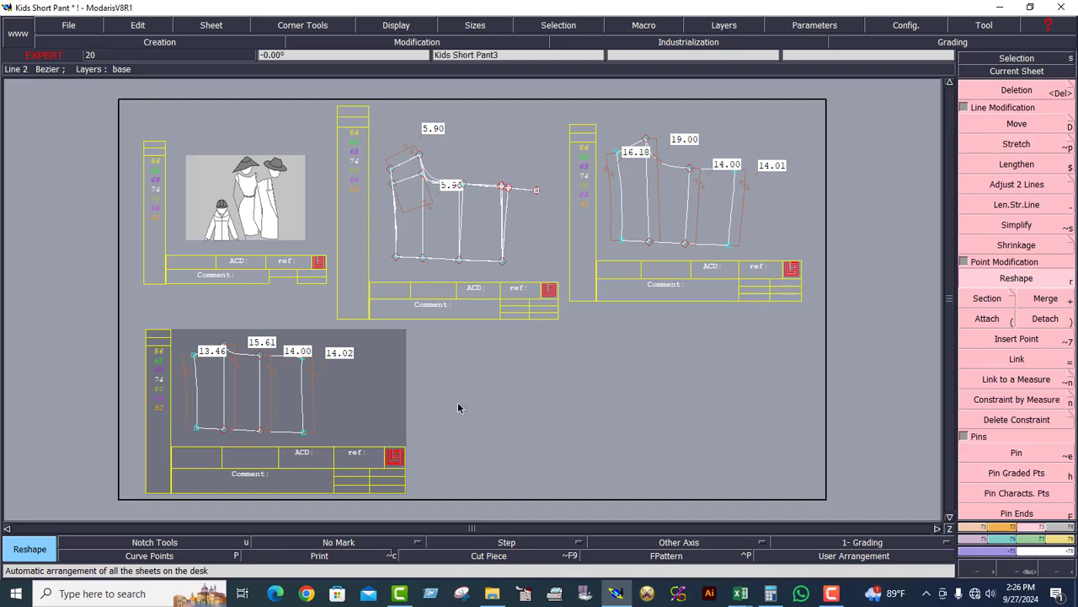
key(Home)
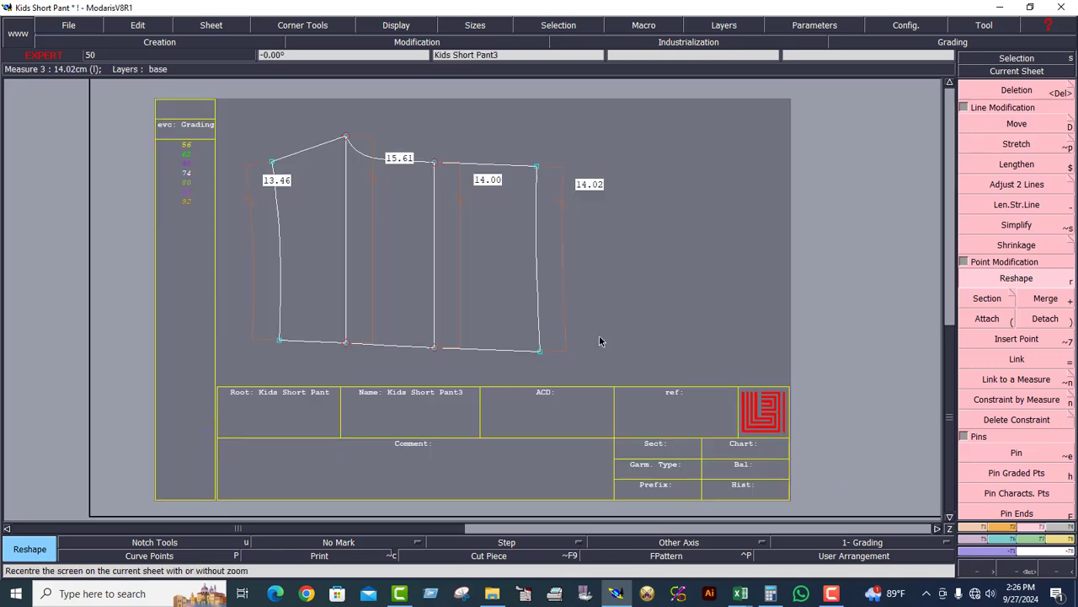
click(1042, 85)
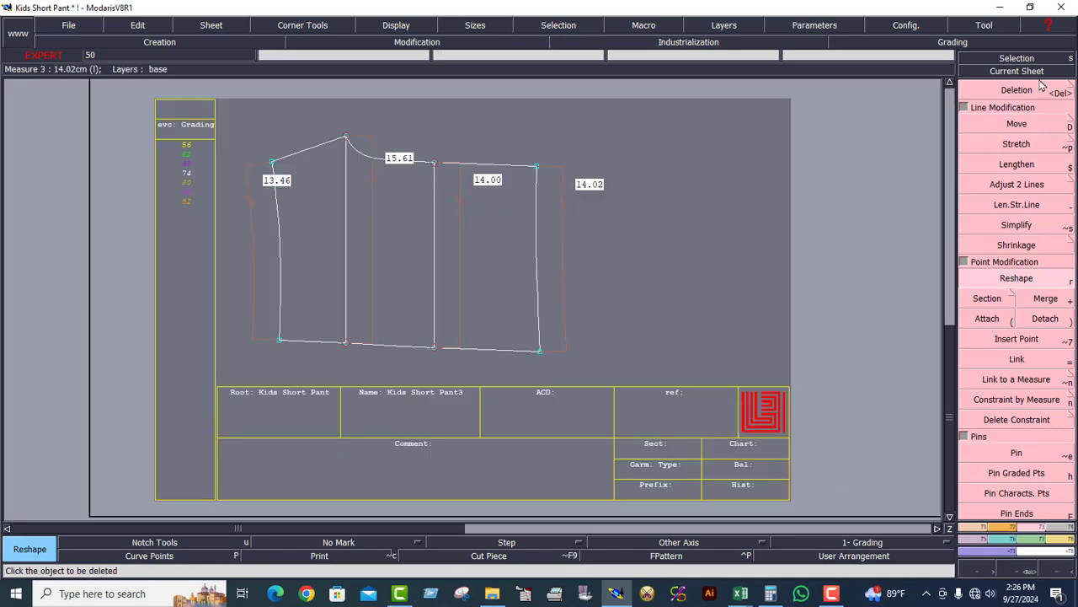
click(470, 208)
click(562, 216)
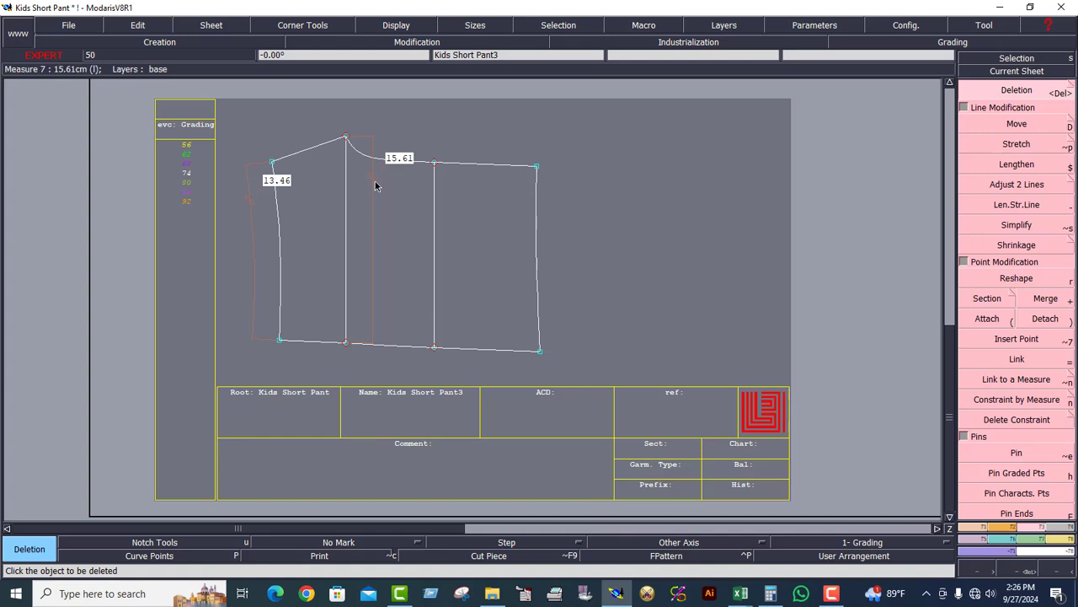
click(374, 182)
click(250, 196)
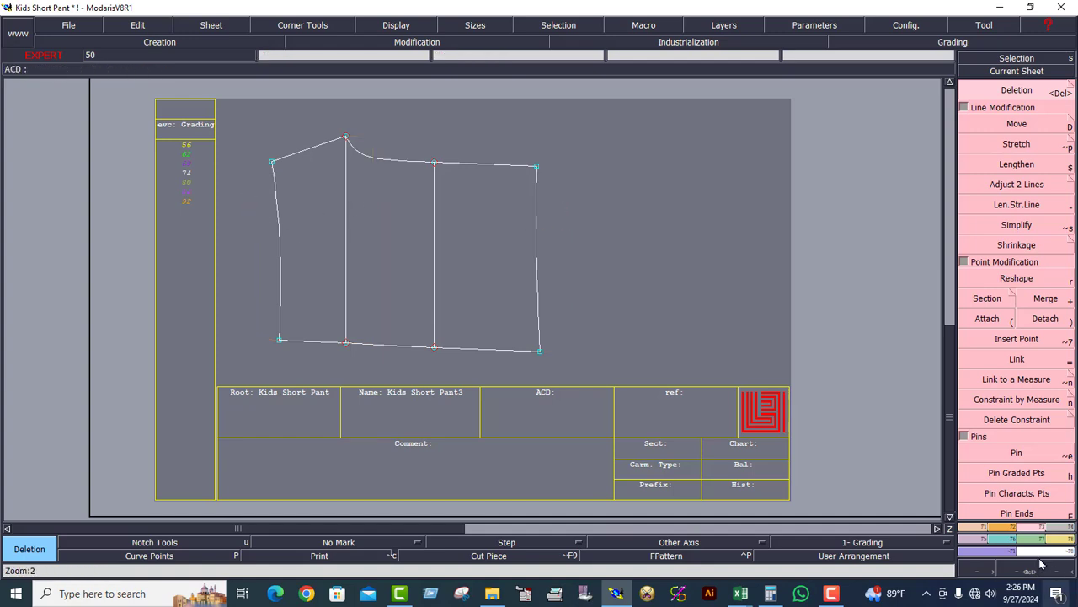
- Add a dynamic length measure to Kids Short Pant3 along the whole front rise from waist to crotch point
click(1059, 539)
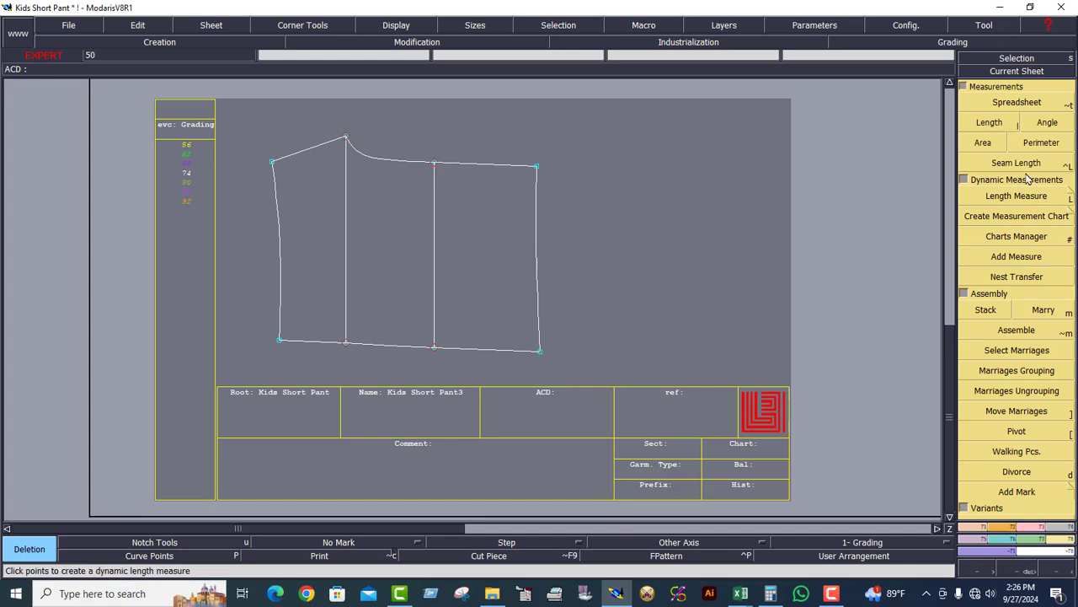
click(1014, 198)
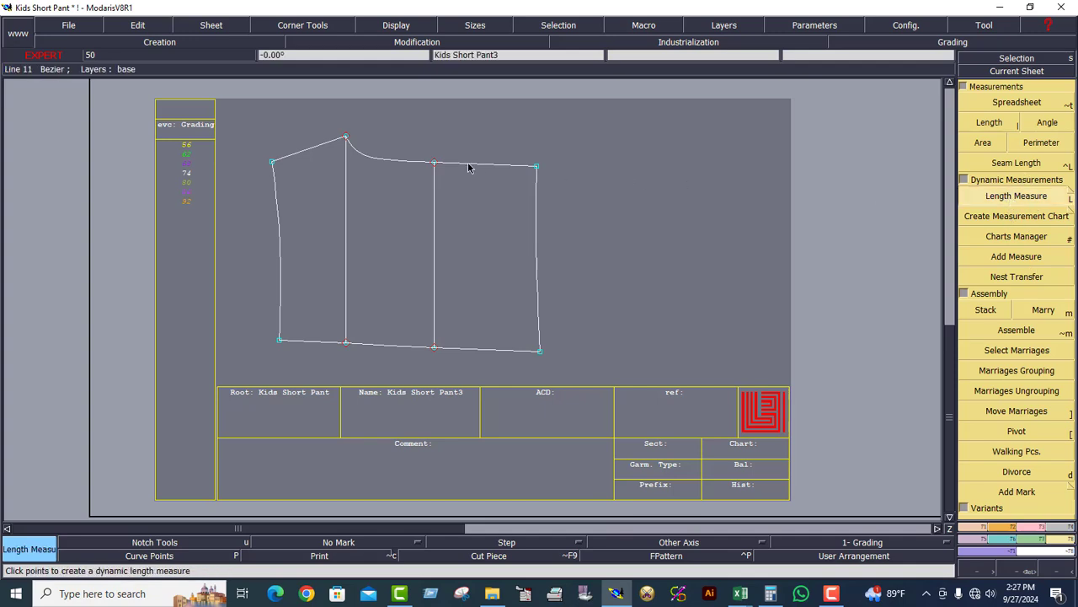
click(469, 166)
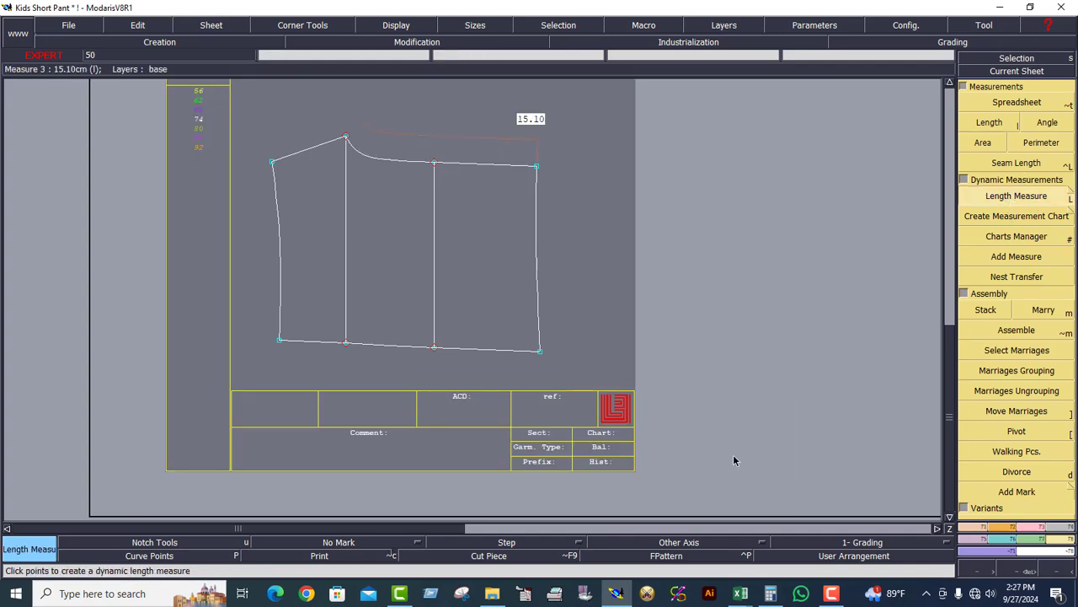
- Switch to the Excel measurement chart and check the 1/2 Thigh and Front rise including waistband rows
click(739, 593)
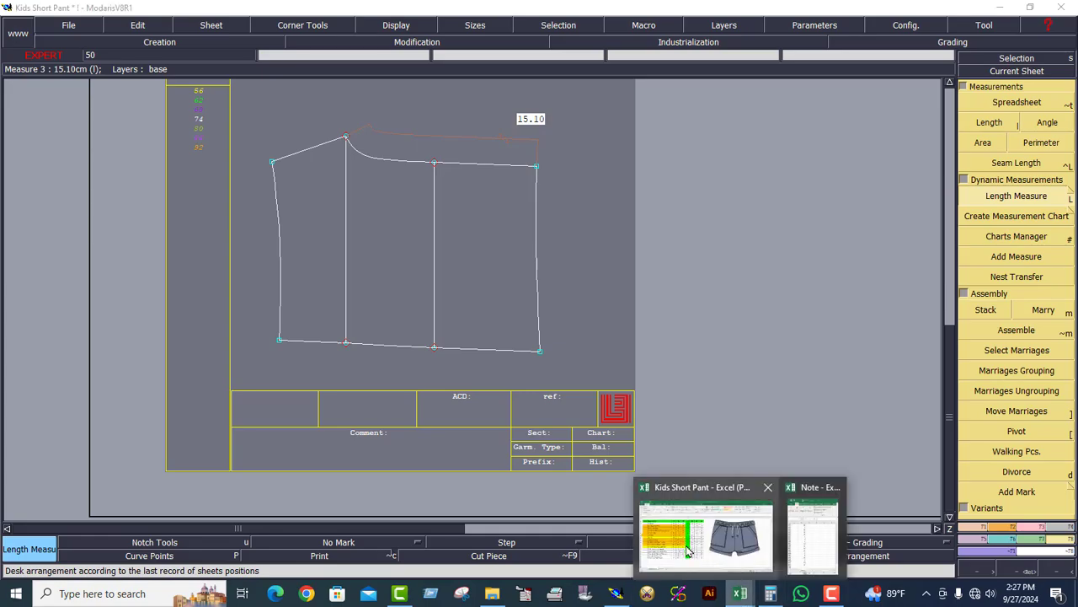
click(675, 540)
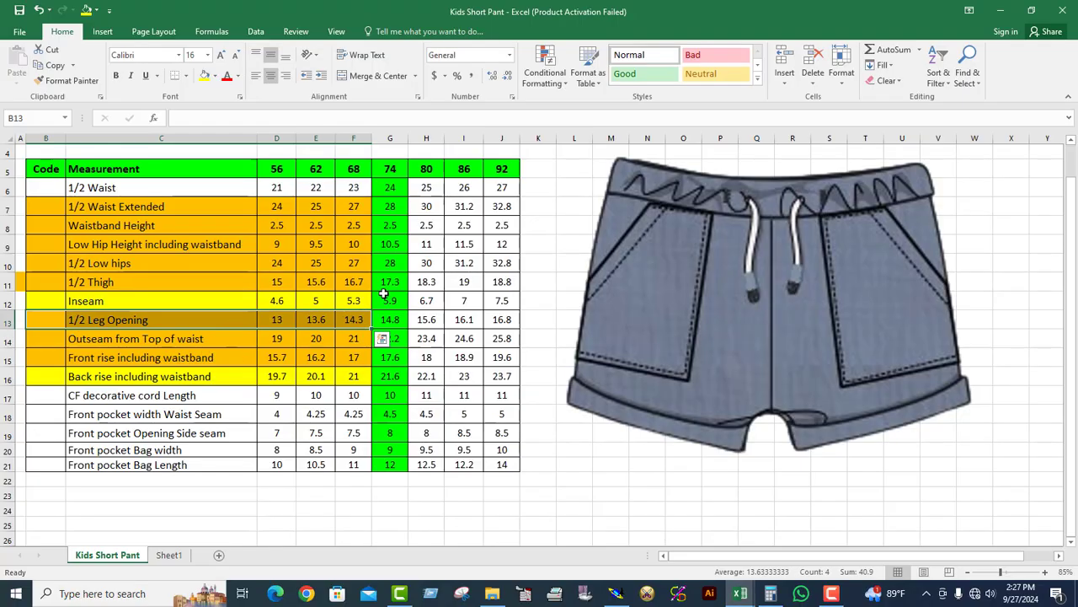
click(59, 283)
drag(59, 283, 355, 281)
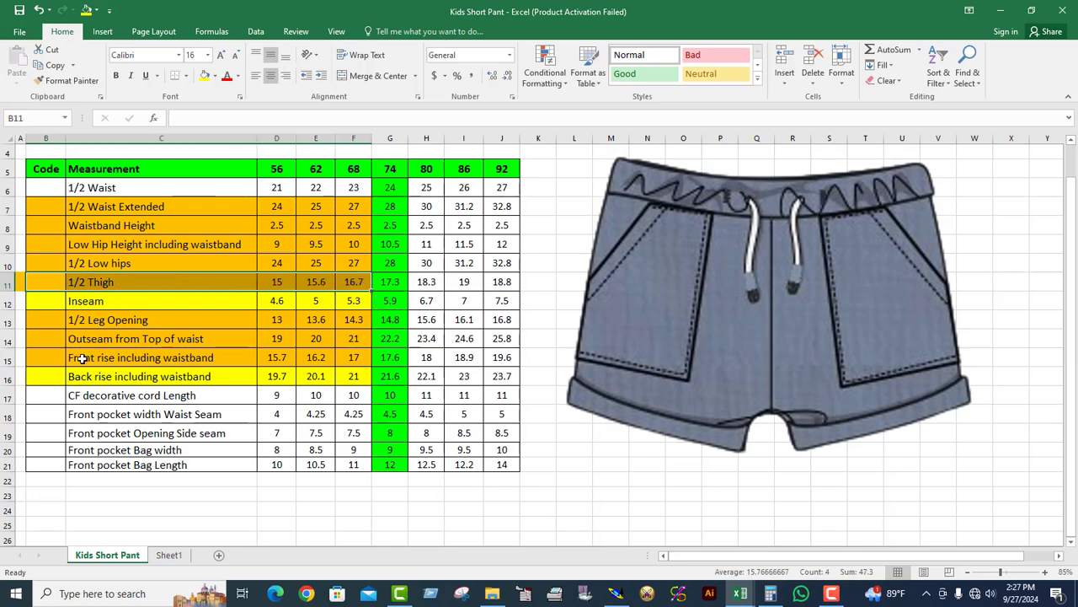
drag(49, 364, 362, 363)
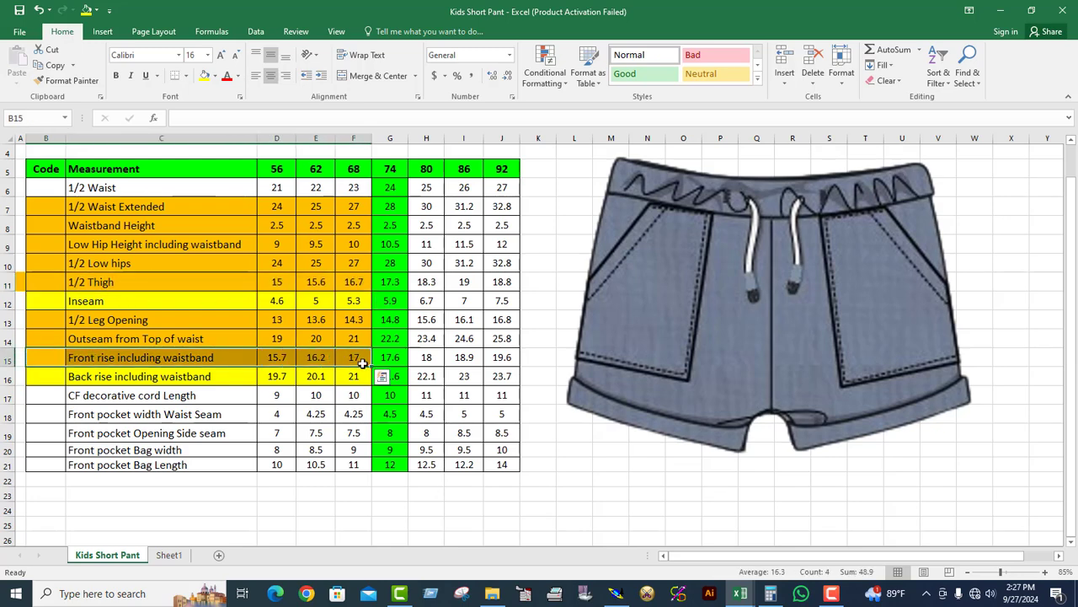
- Switch to Calculator and subtract the waistband height from the size 74 front rise, 17.6 − 2.5
click(770, 593)
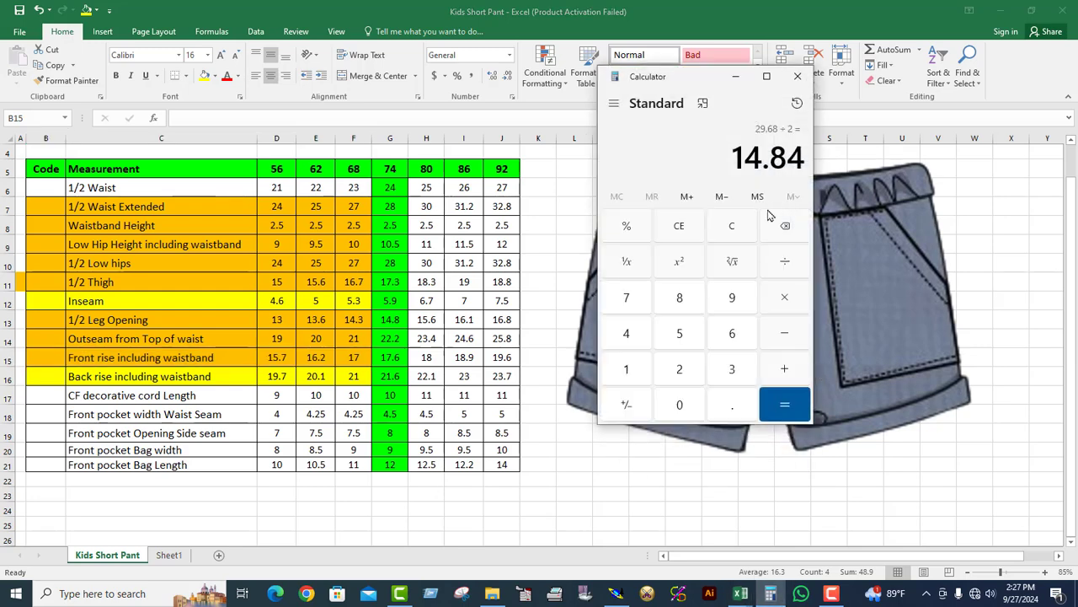
click(730, 236)
click(626, 370)
click(626, 298)
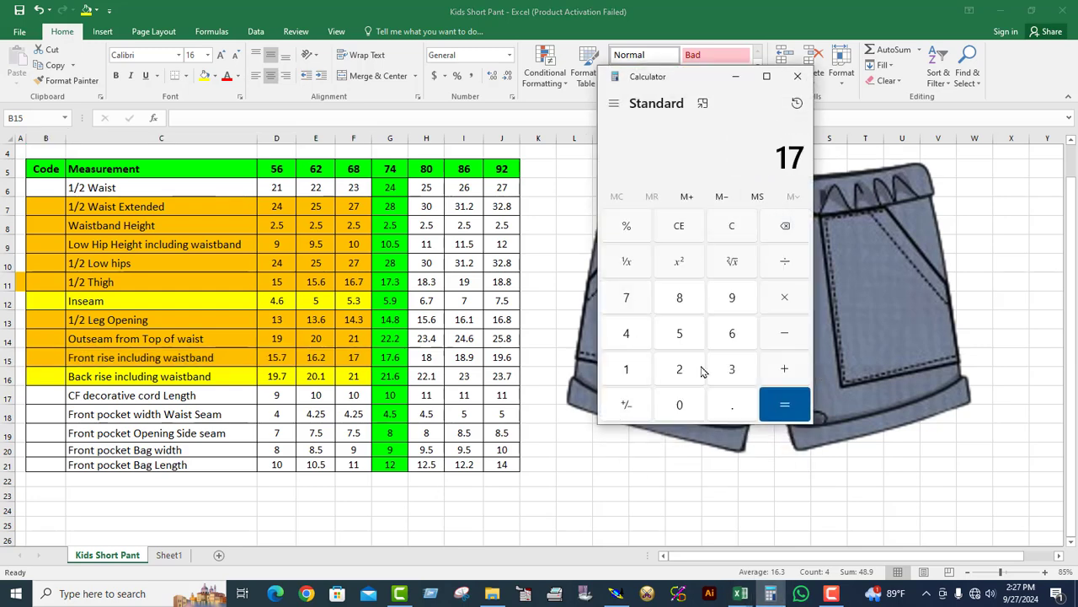
click(736, 410)
click(732, 334)
click(785, 334)
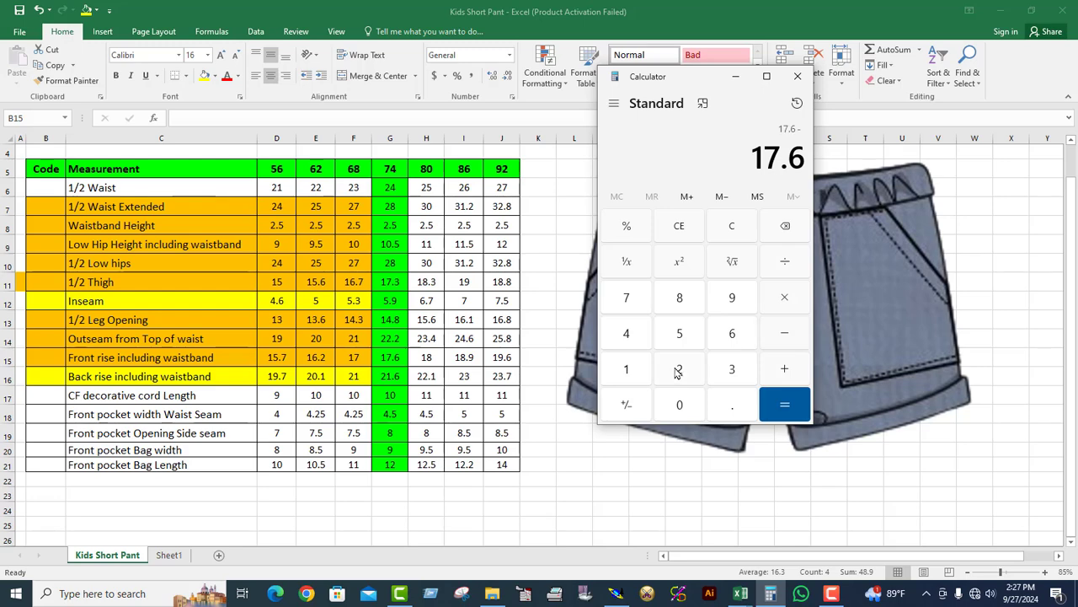
click(679, 369)
click(732, 406)
click(680, 334)
click(785, 404)
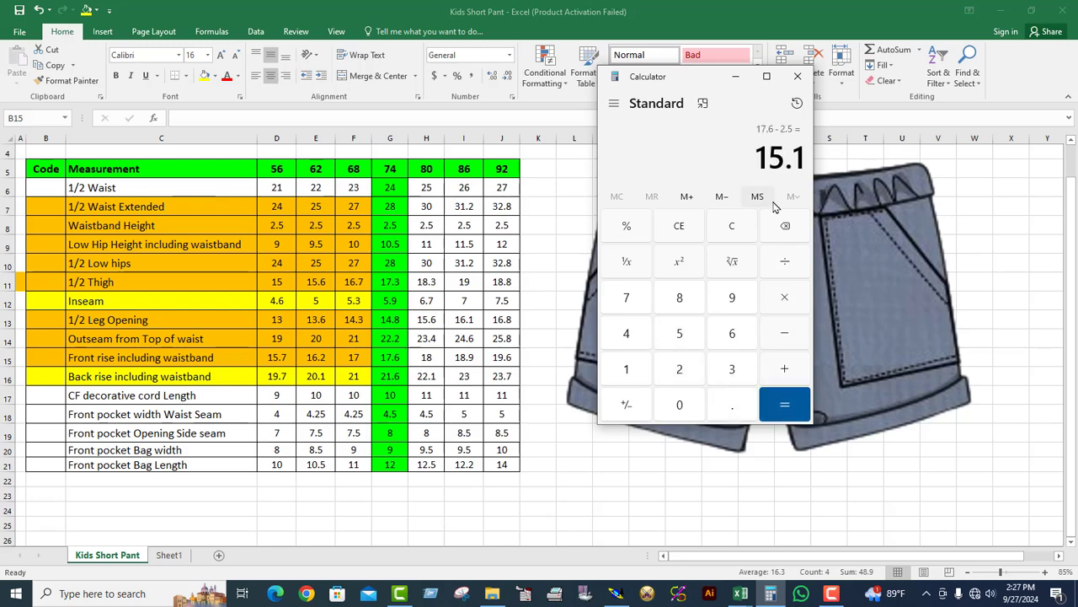
click(735, 75)
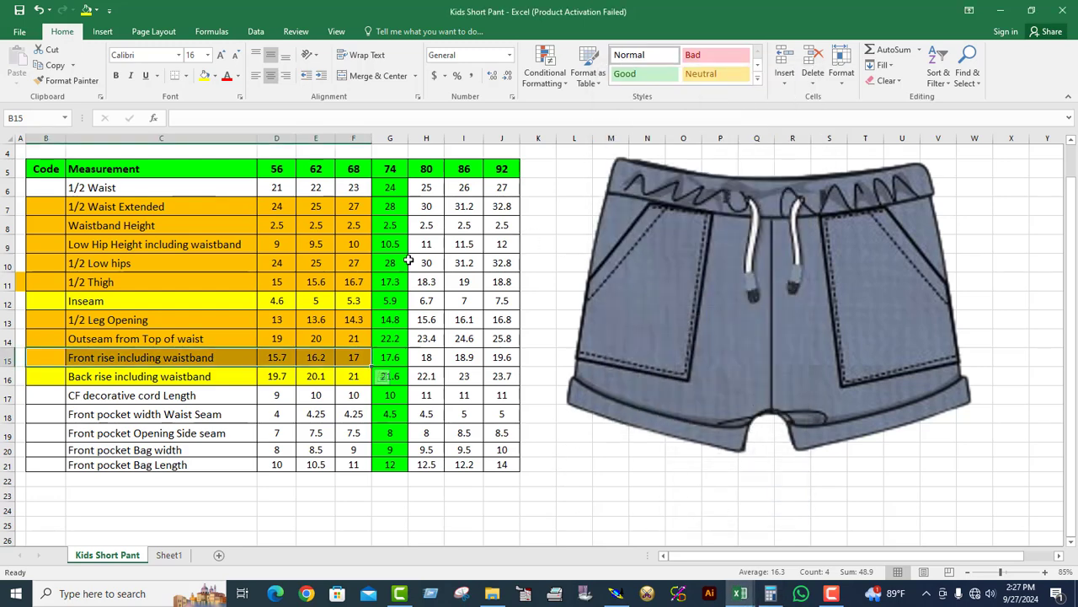
click(367, 286)
text(j)
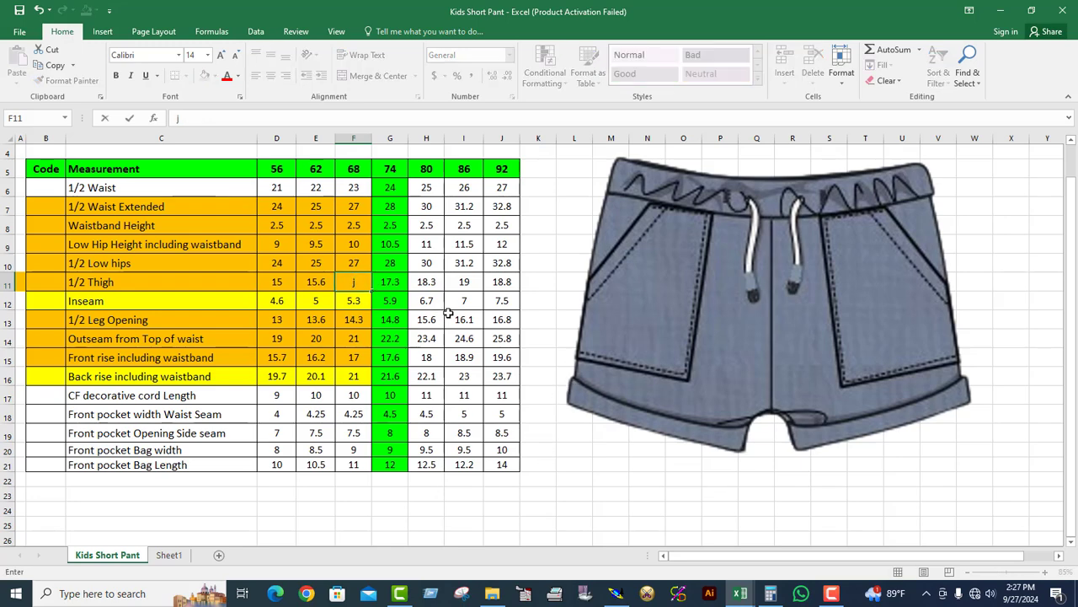
key(BackSpace)
click(251, 300)
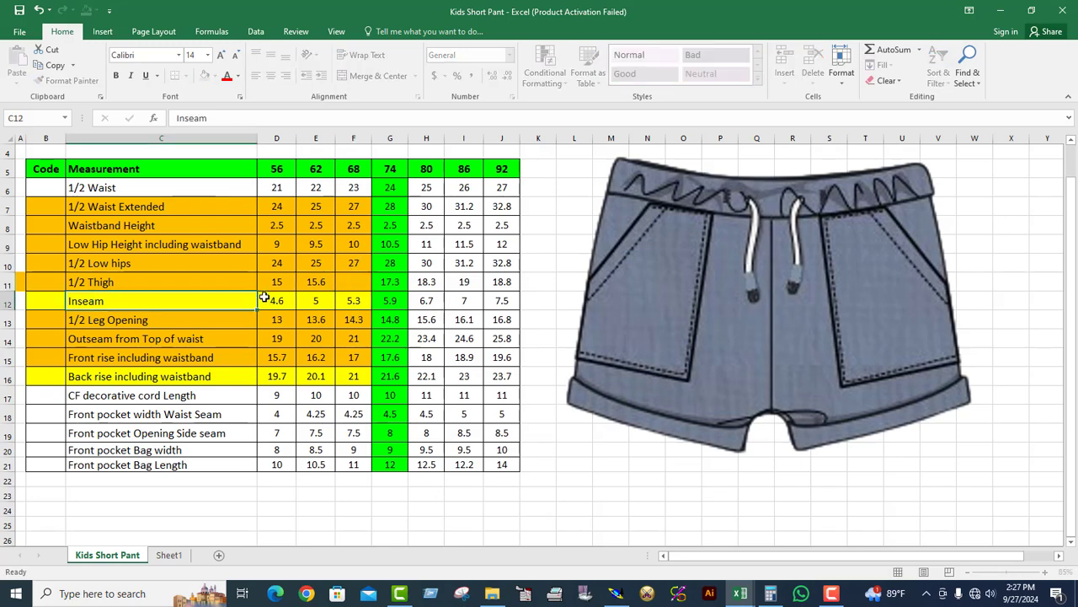
key(ctrl+z)
click(535, 268)
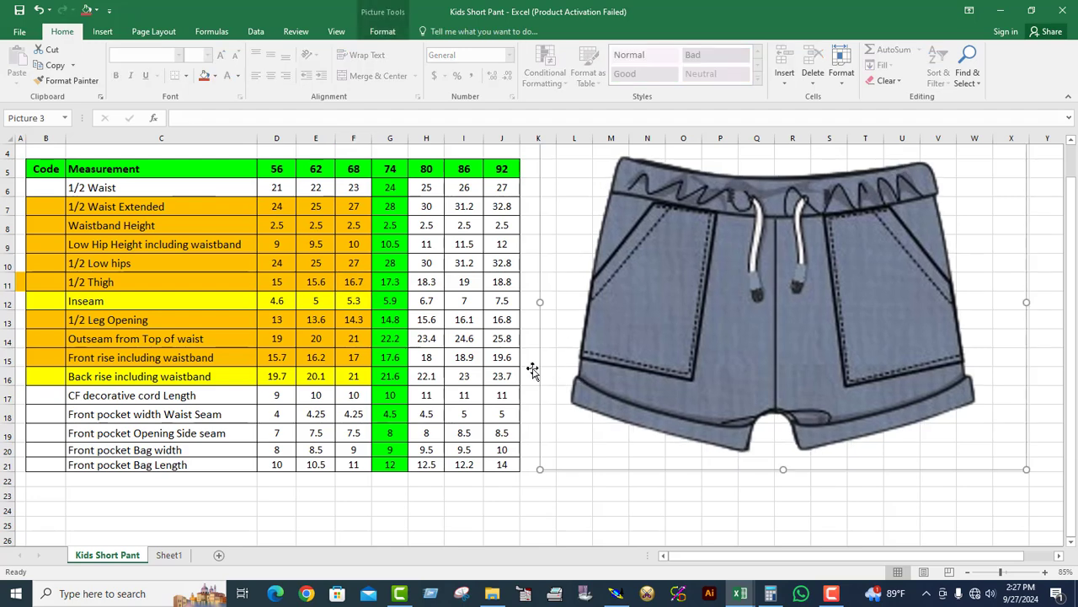
click(217, 202)
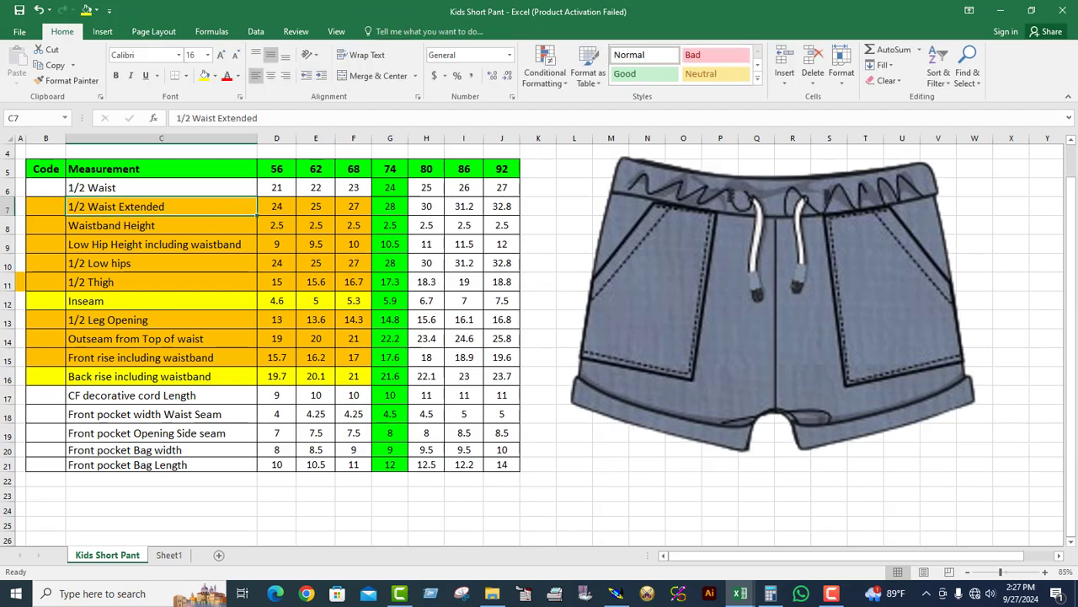
- Switch back to Modaris, make Kids Short Pant2 the current sheet and delete its four dynamic measures
click(616, 594)
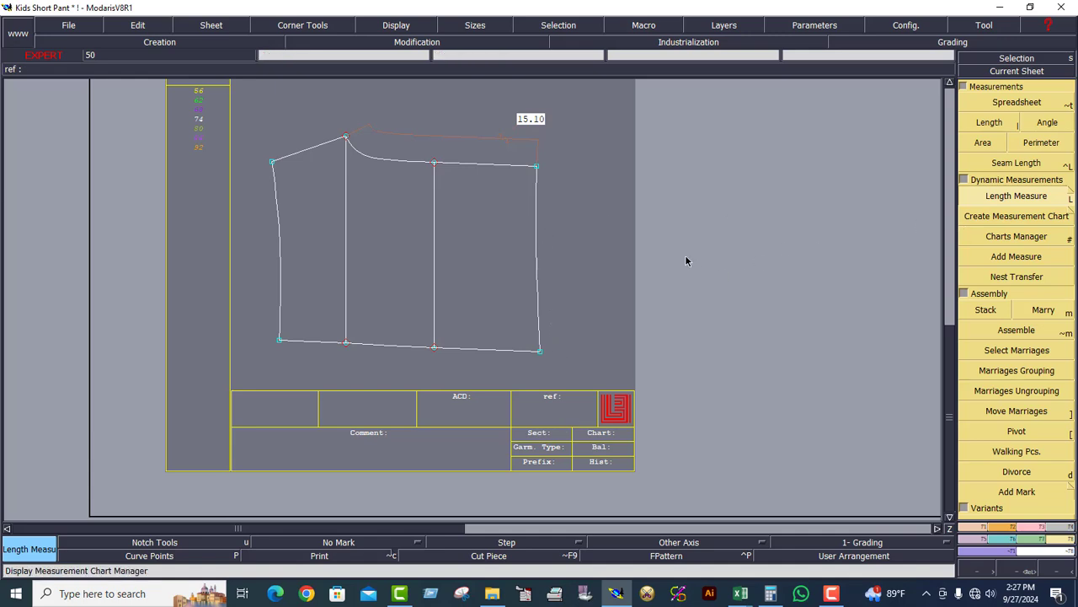
key(F5)
click(696, 208)
key(F6)
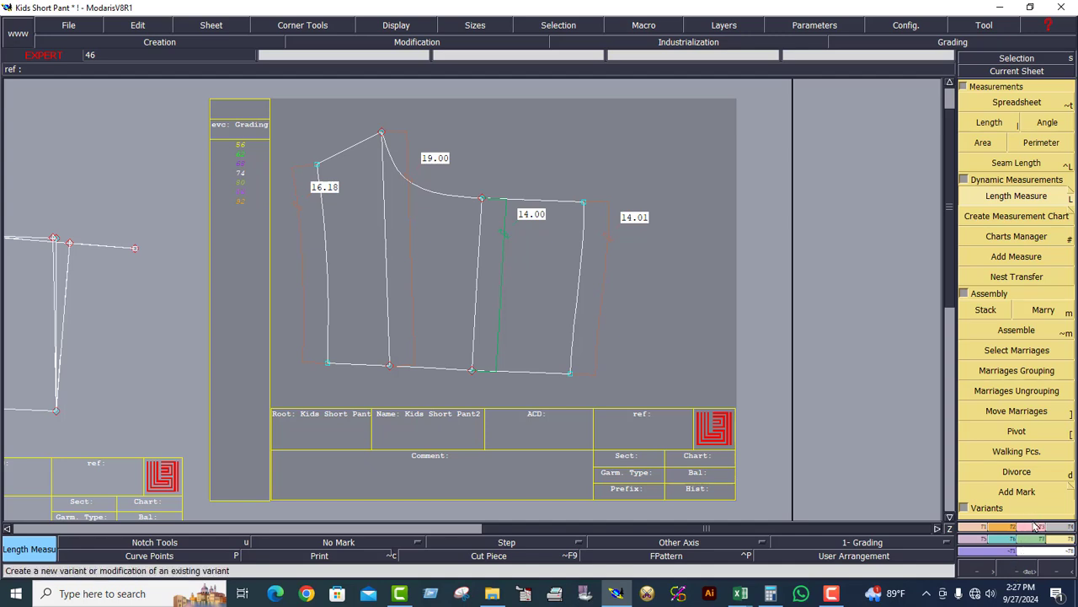
key(Delete)
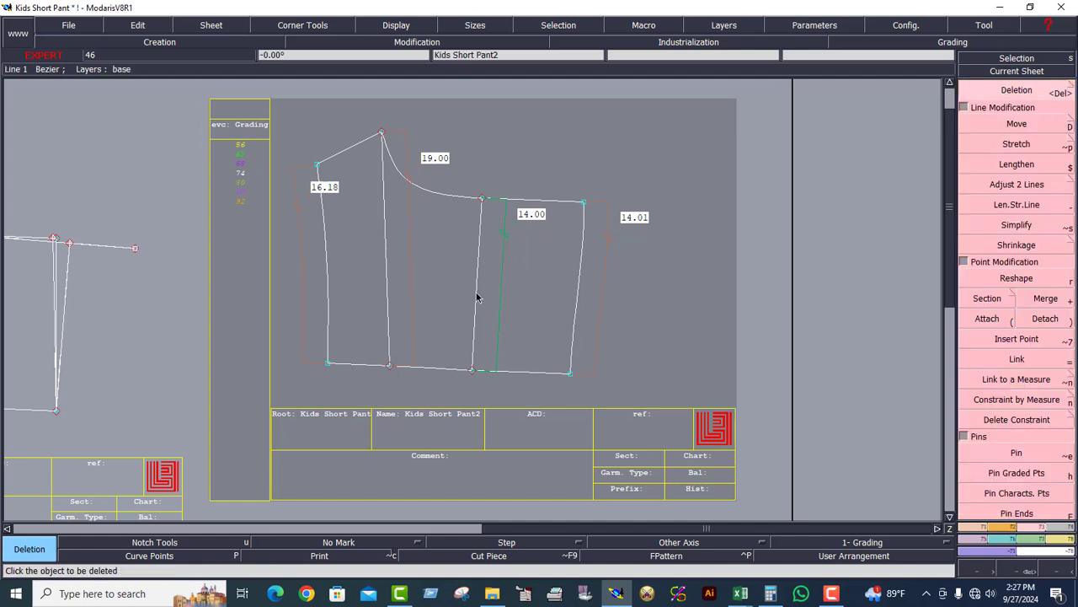
click(508, 236)
click(296, 207)
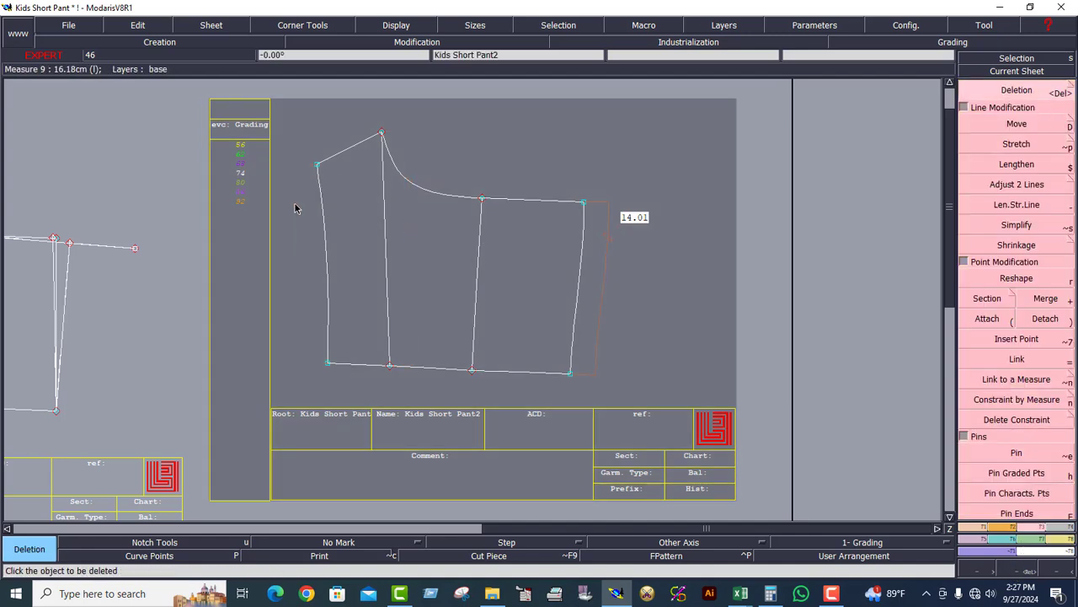
click(609, 252)
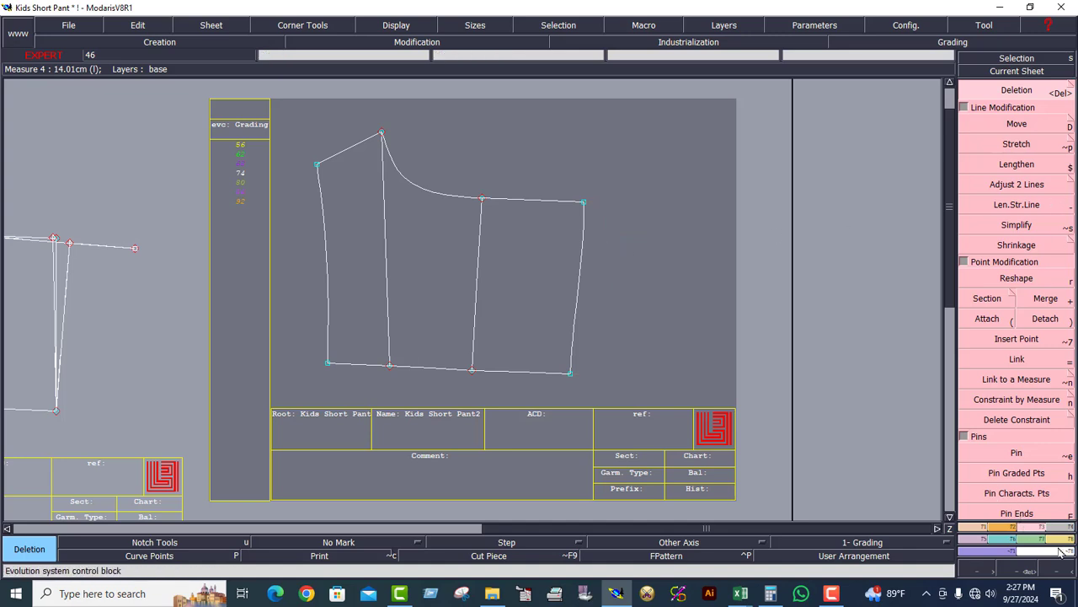
- Add a dynamic length measure to Kids Short Pant2 along the whole back rise from waist to crotch point
click(1066, 526)
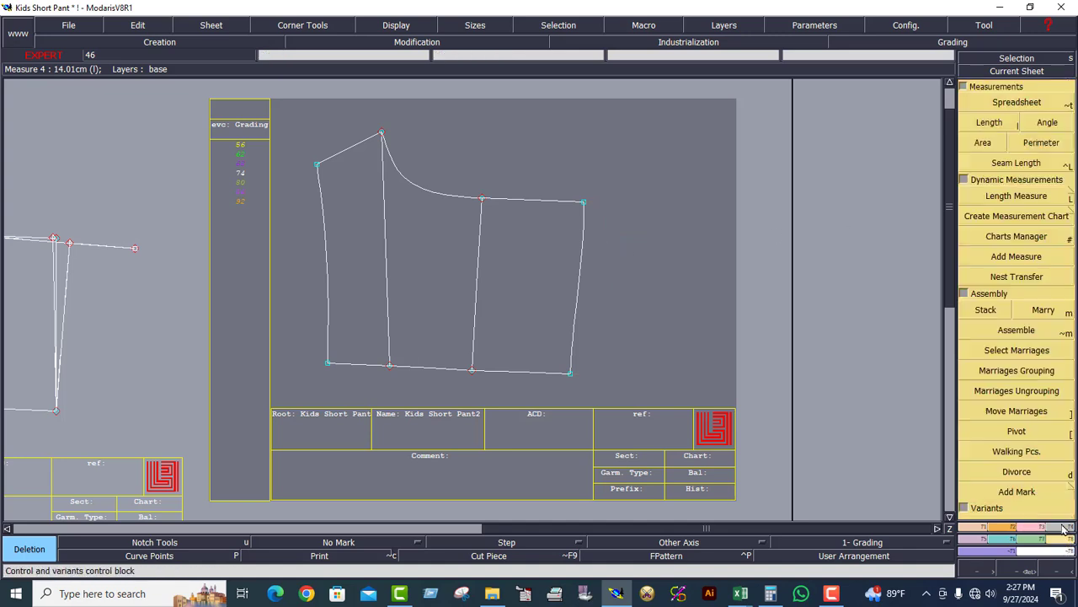
click(1017, 195)
click(509, 202)
click(590, 154)
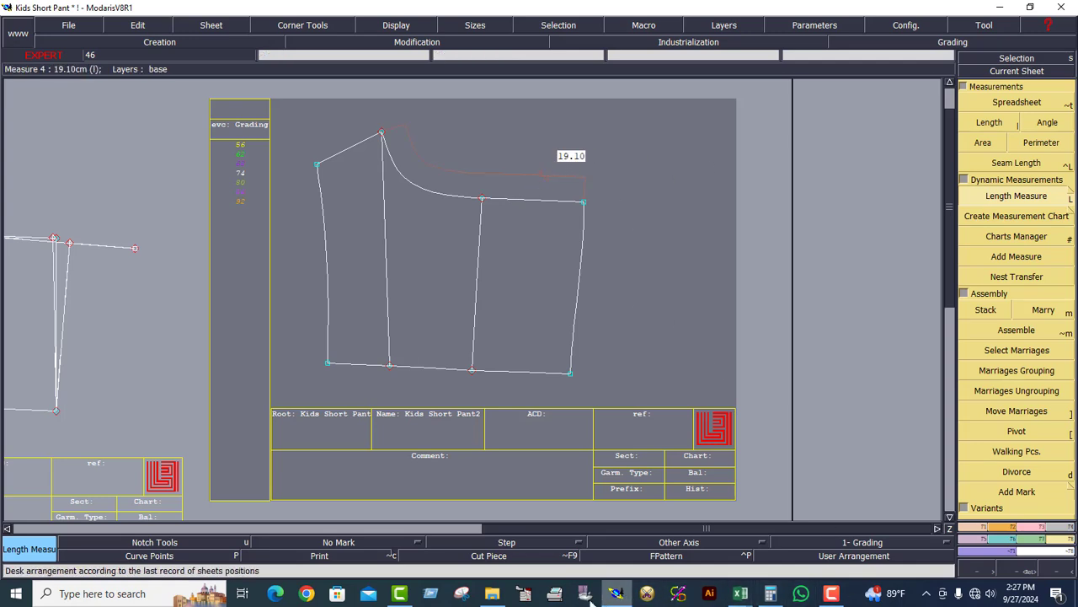
- Check the size 74 back rise in the Excel chart and subtract the waistband height in Calculator, 21.6 − 2.5
mouse_move(742, 596)
click(687, 539)
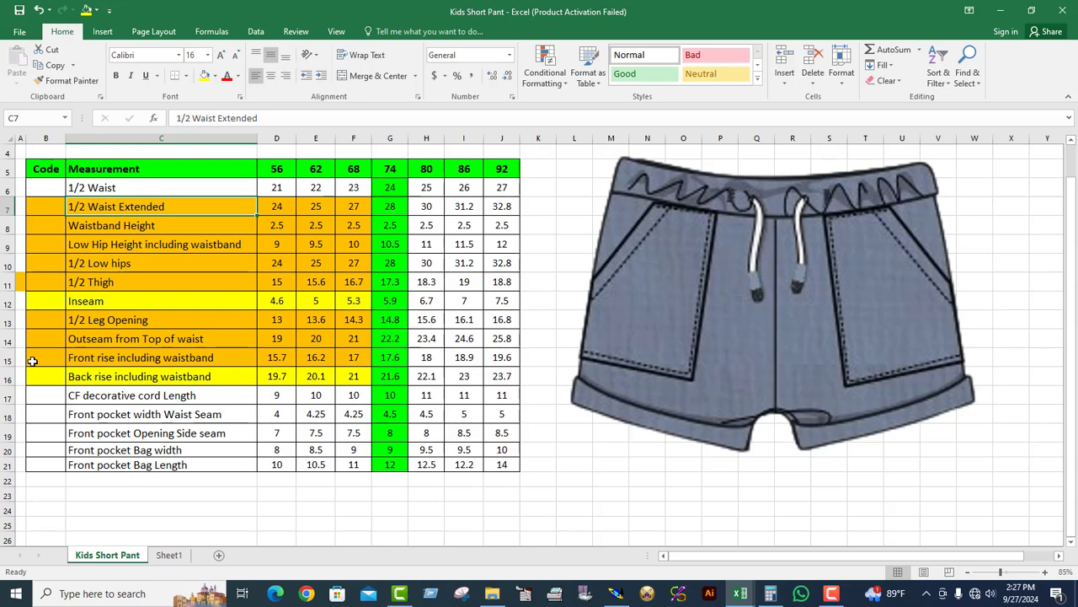
click(770, 593)
key(Escape)
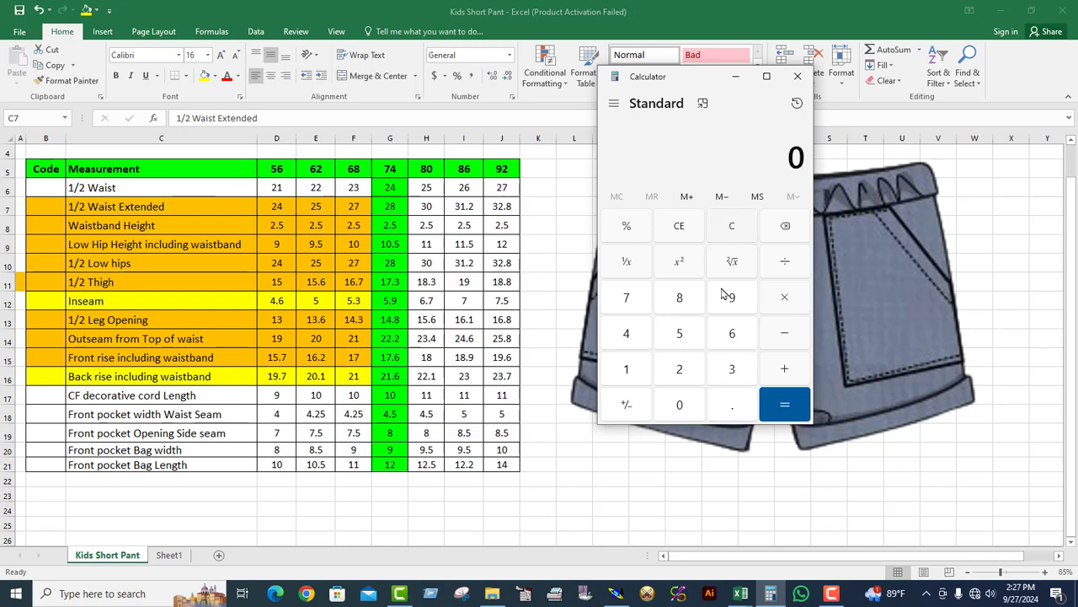
click(680, 368)
click(626, 368)
click(740, 405)
click(739, 336)
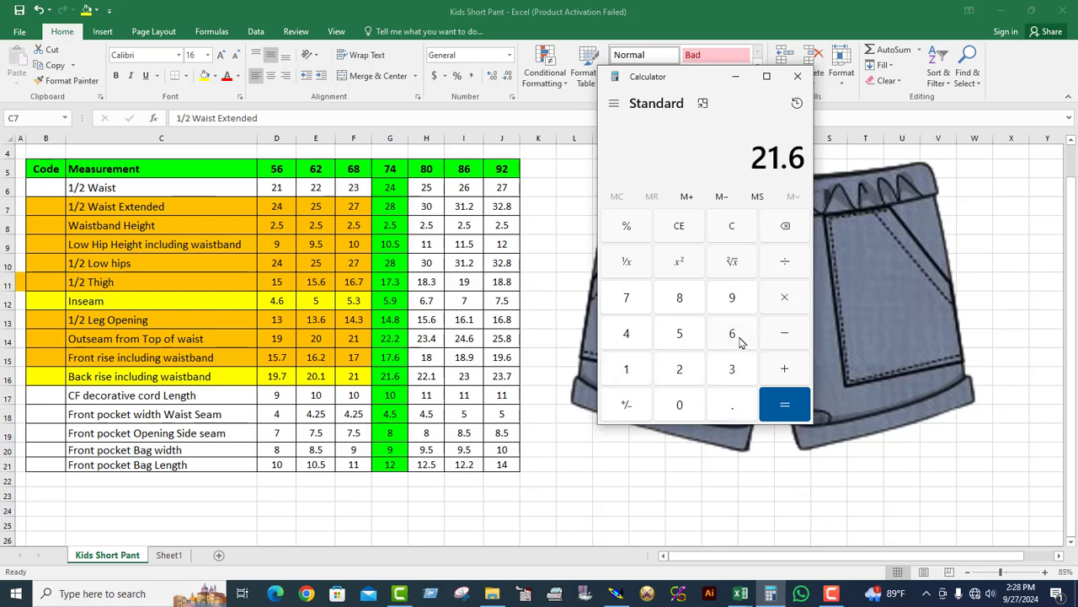
click(693, 379)
click(740, 407)
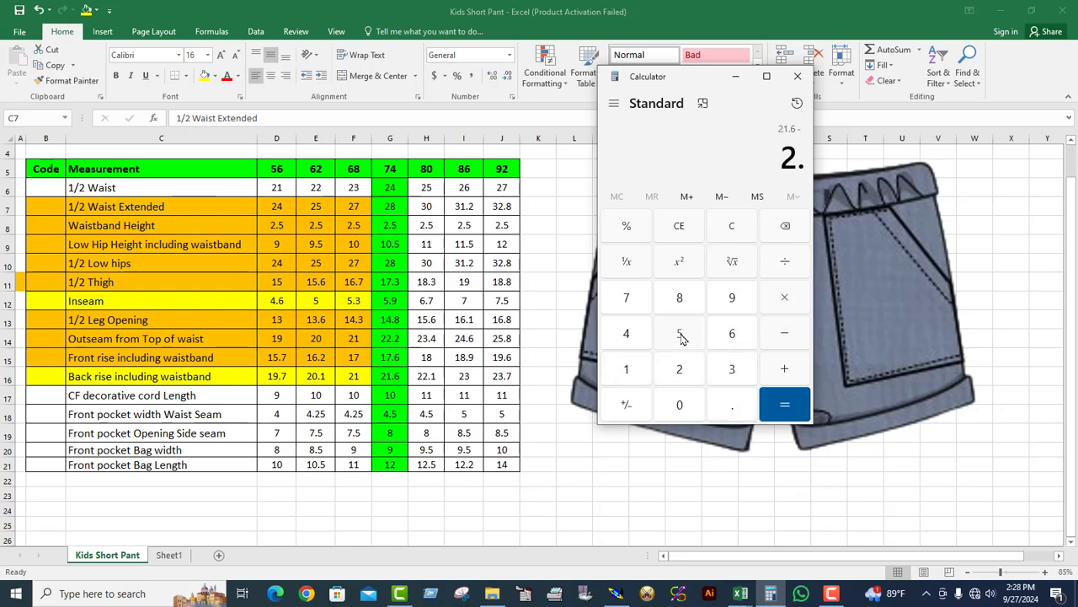
click(683, 336)
click(788, 405)
click(736, 75)
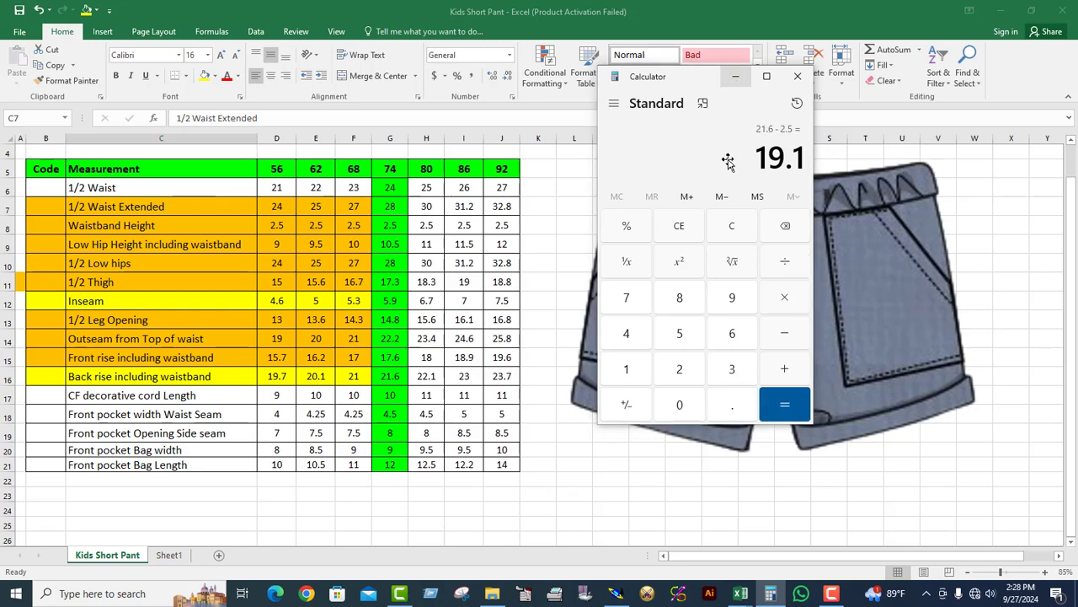
- Switch back to Modaris and delete the back rise measure from Kids Short Pant2
click(616, 593)
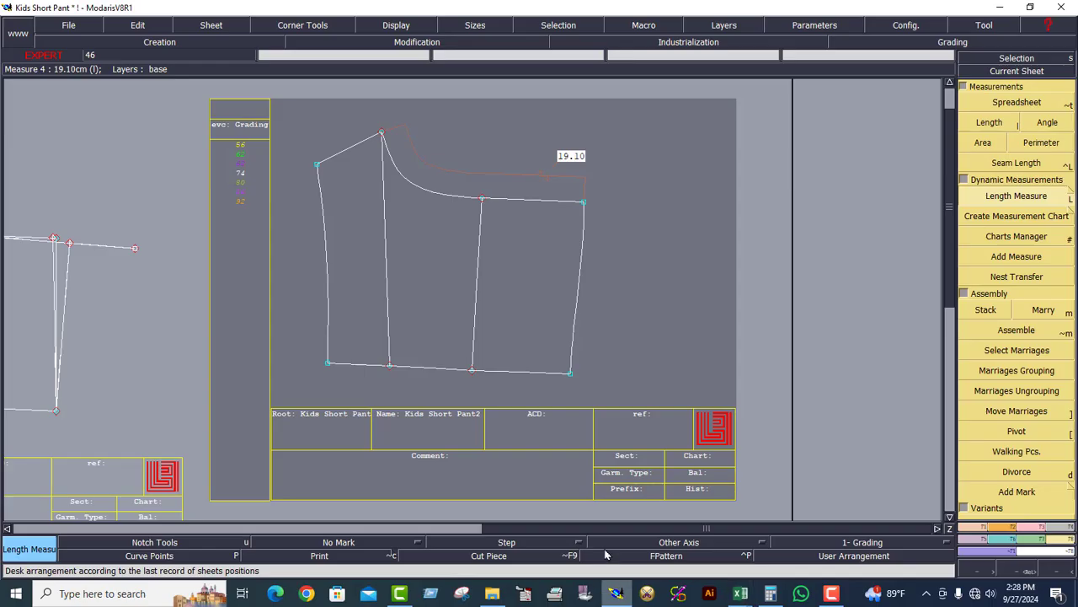
click(1037, 527)
click(1016, 90)
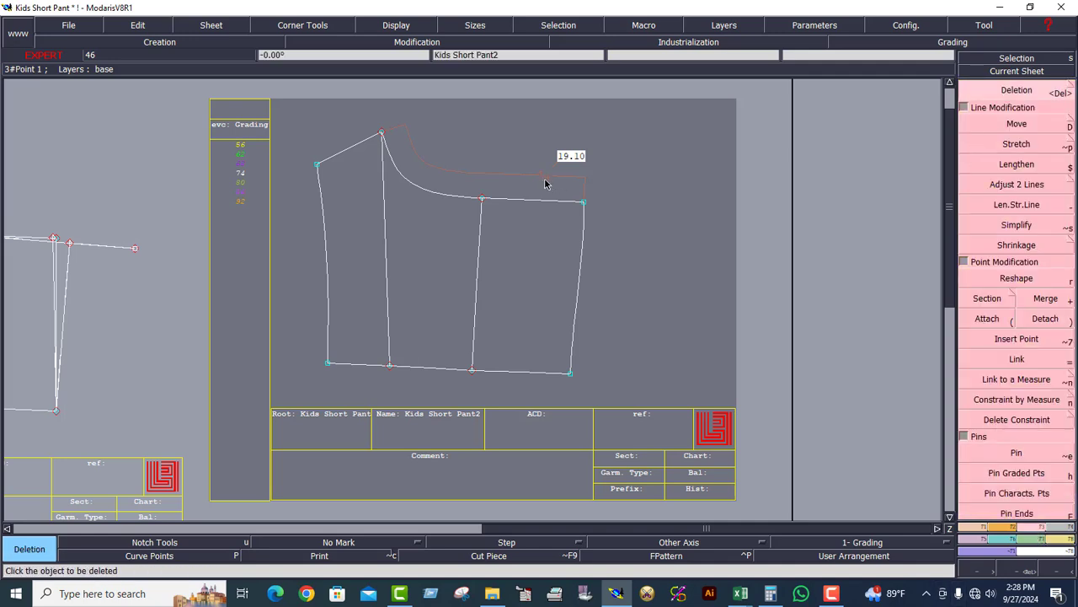
click(544, 179)
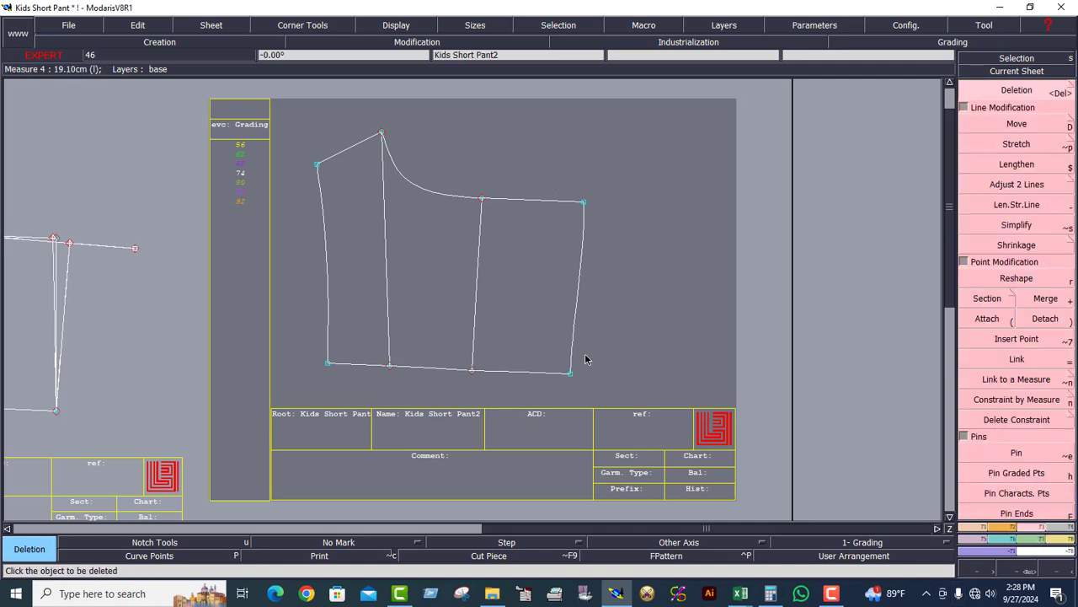
- Make Kids Short Pant3 the current sheet and delete its front rise measure
key(j)
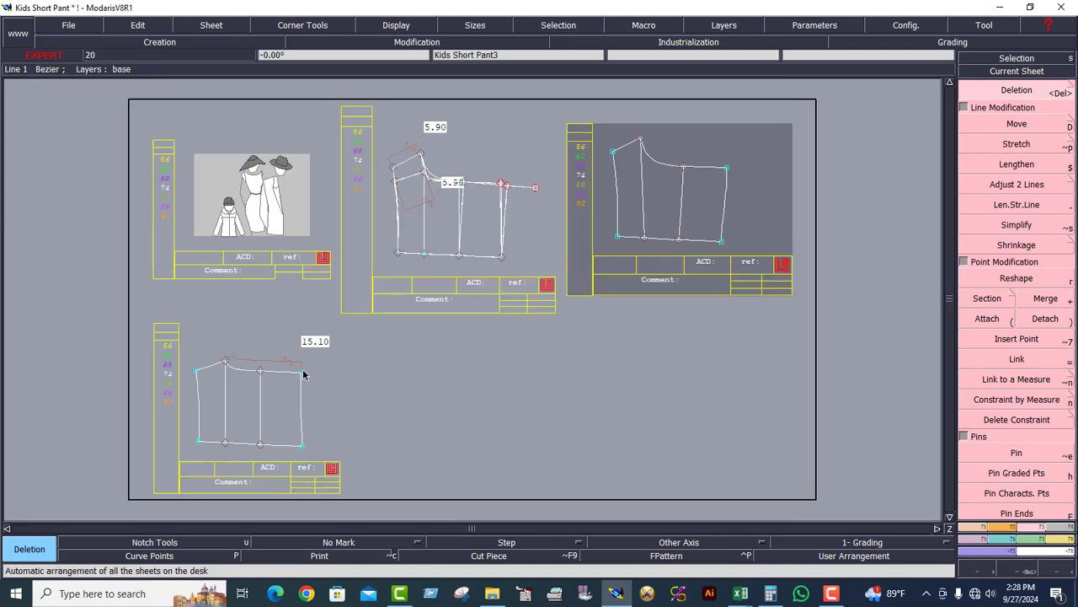
click(260, 379)
click(1017, 71)
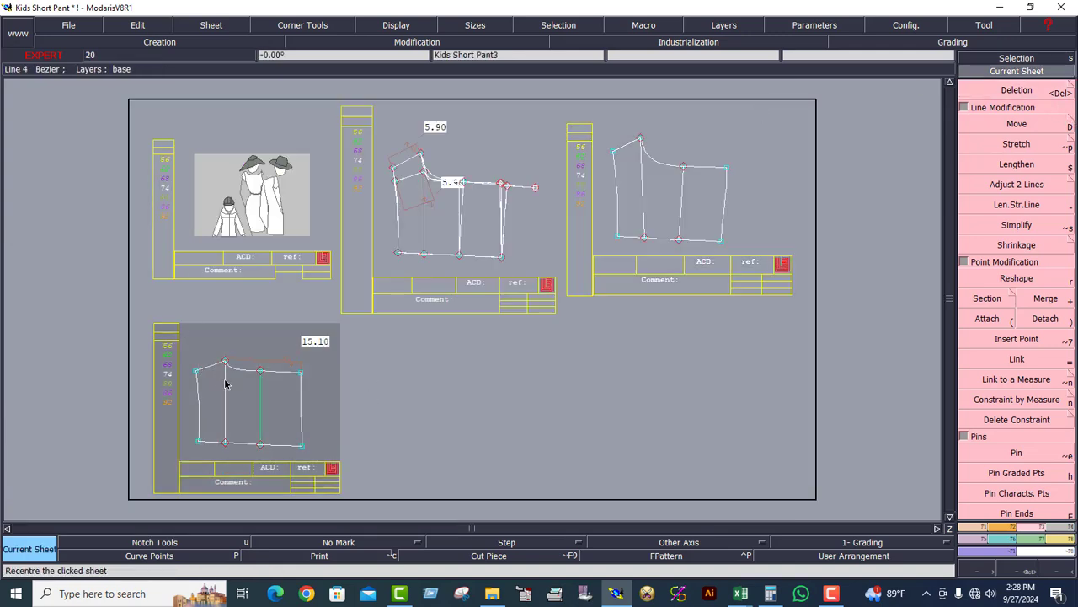
click(224, 378)
click(1020, 90)
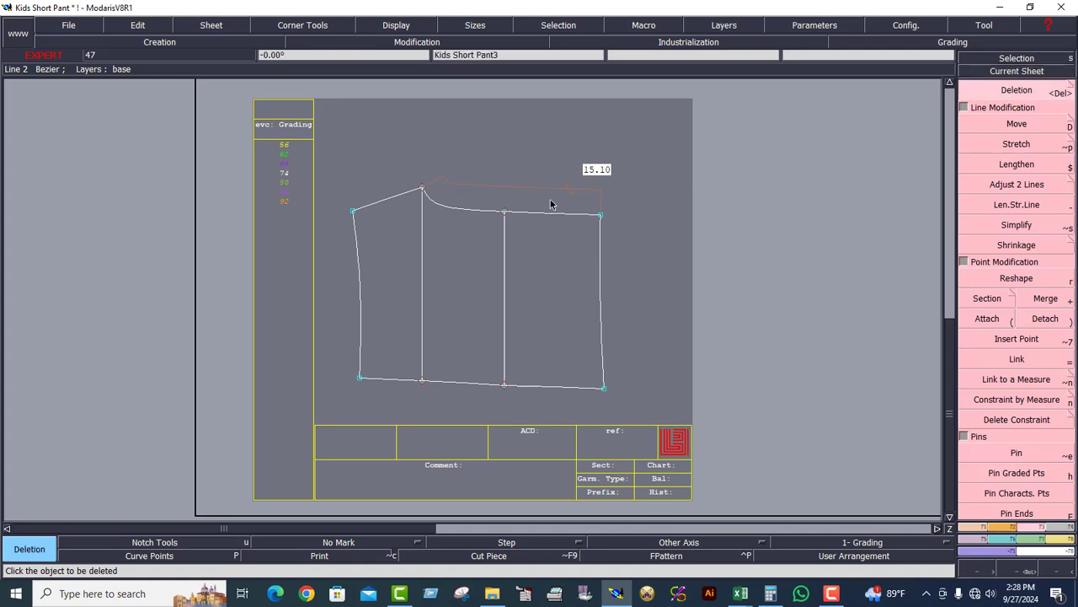
click(563, 190)
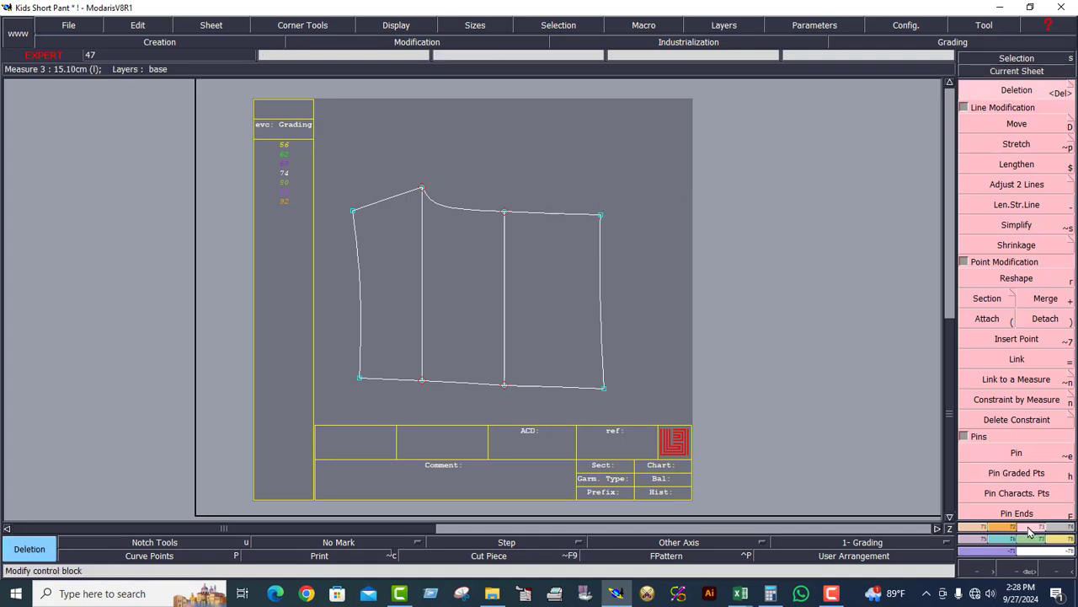
- Add a dynamic length measure along the outseam of Kids Short Pant3 and another along the outseam of Kids Short Pant2
click(1064, 543)
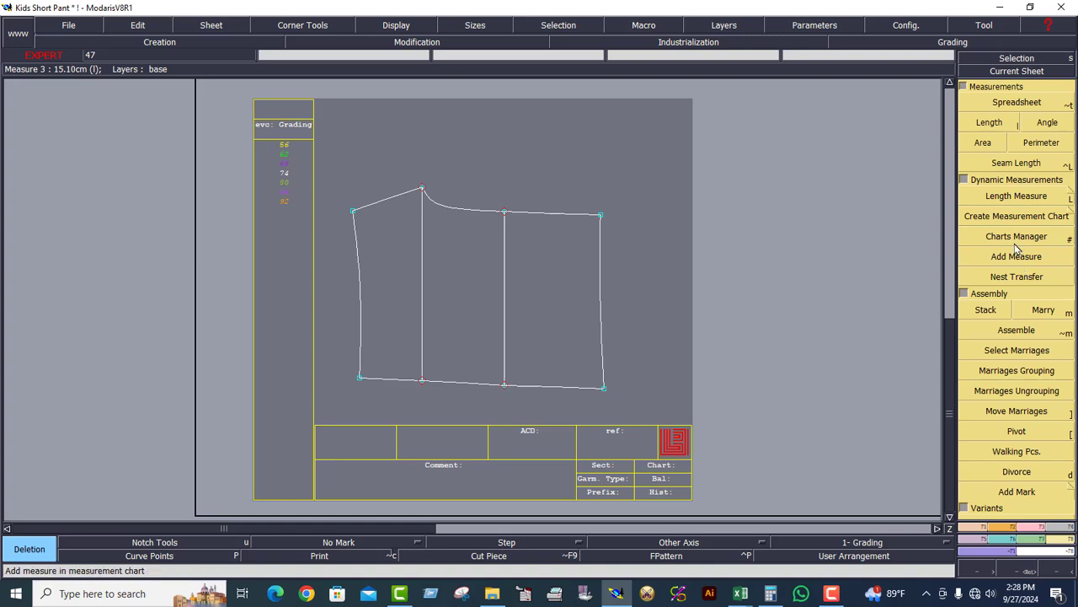
click(1020, 197)
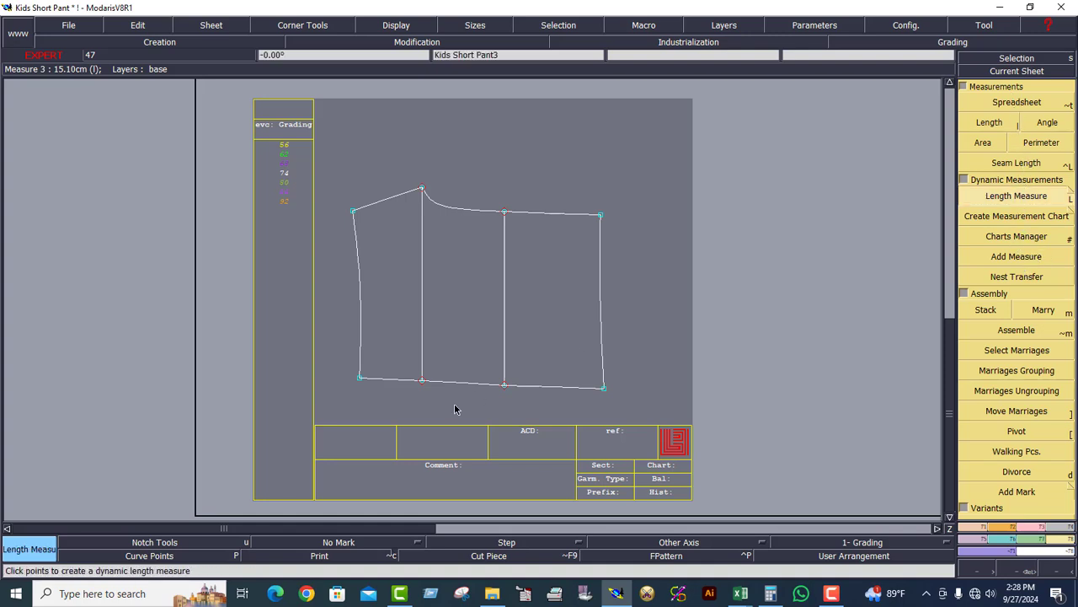
click(472, 457)
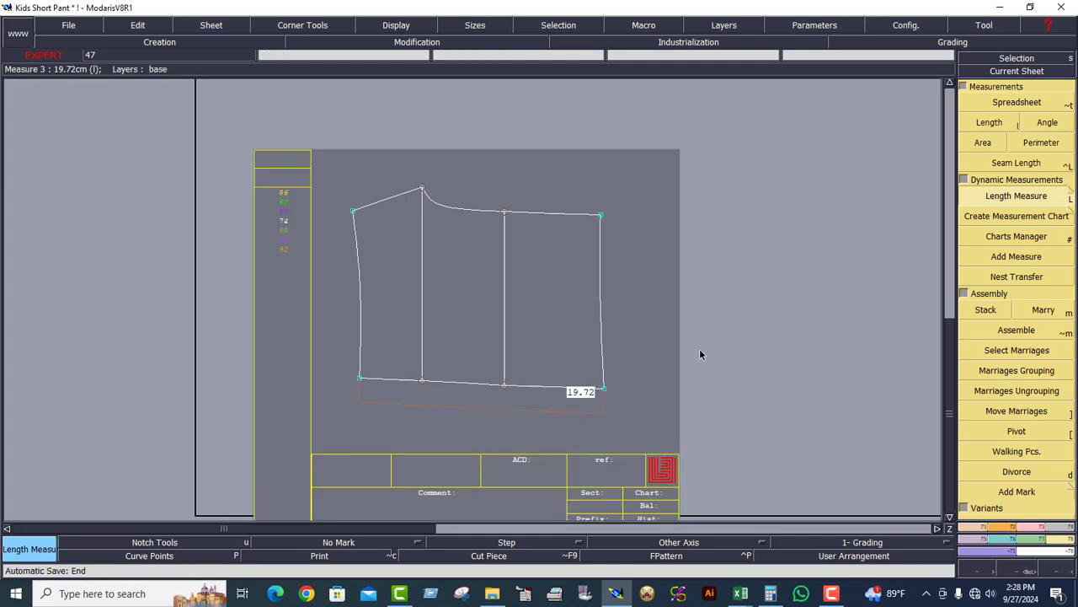
key(j)
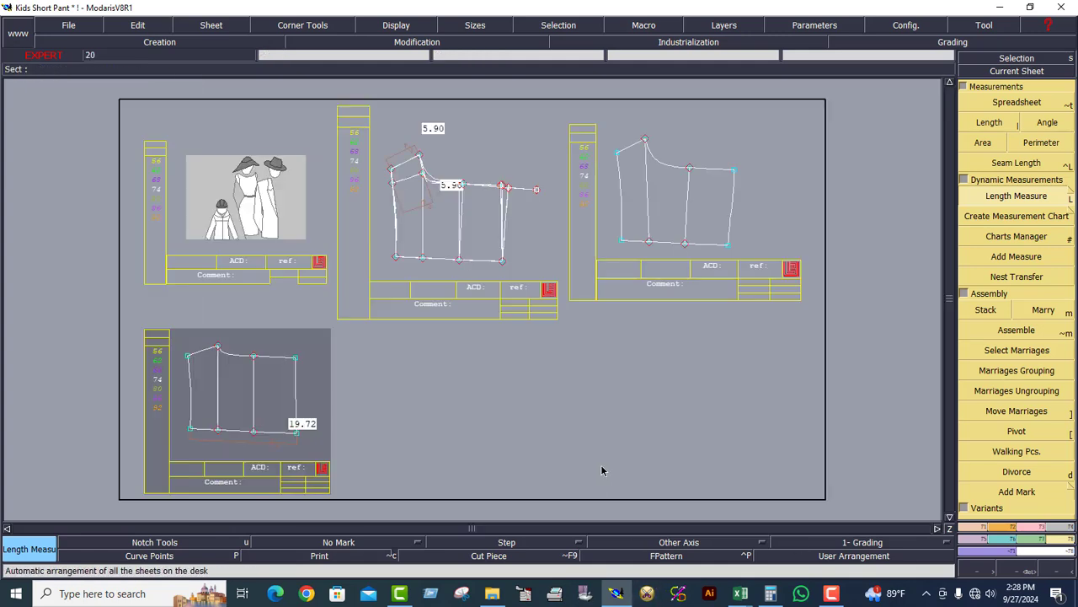
click(646, 295)
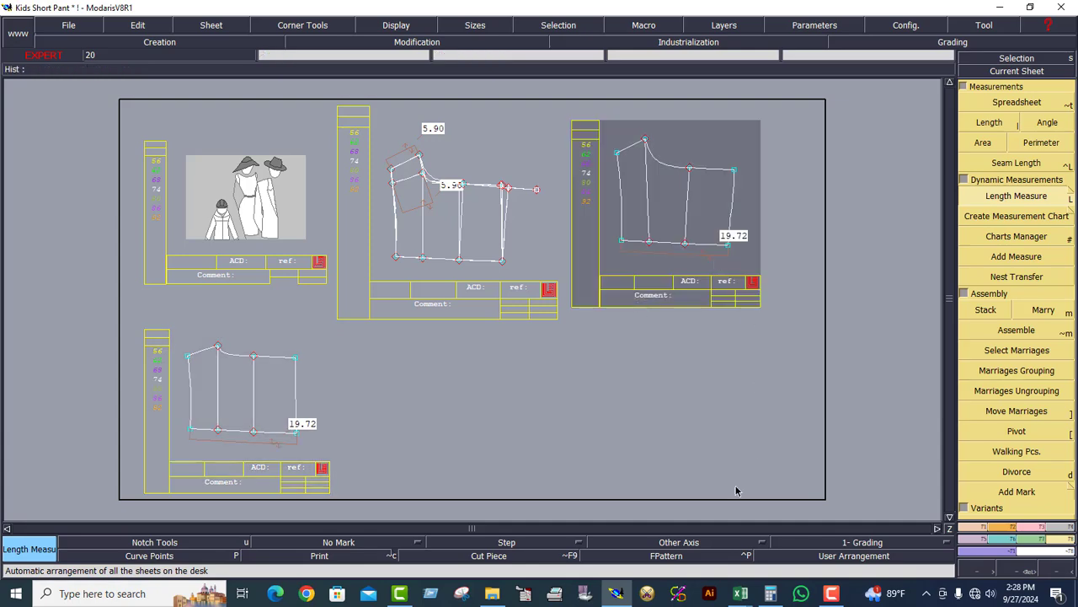
- Check the size 74 outseam in the Excel chart and subtract the waistband height in Calculator, 22.2 − 2.5
click(740, 593)
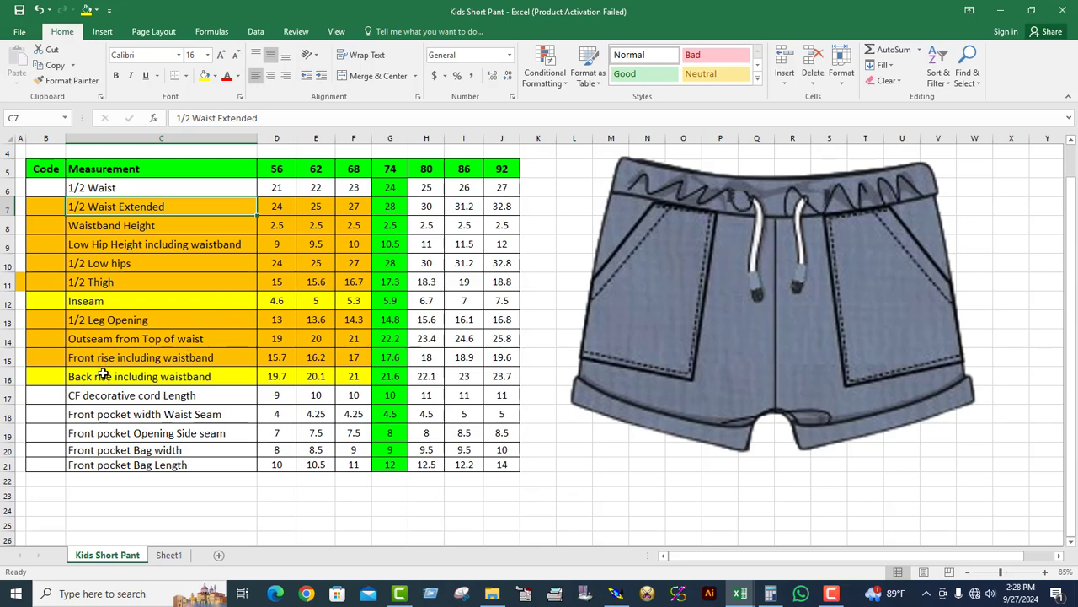
click(373, 341)
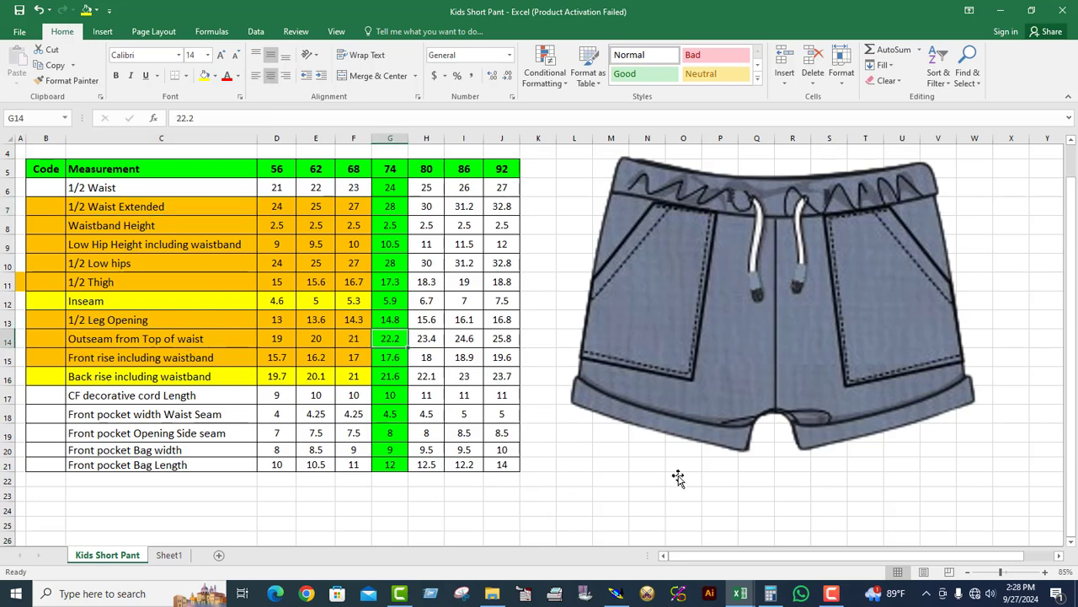
click(769, 593)
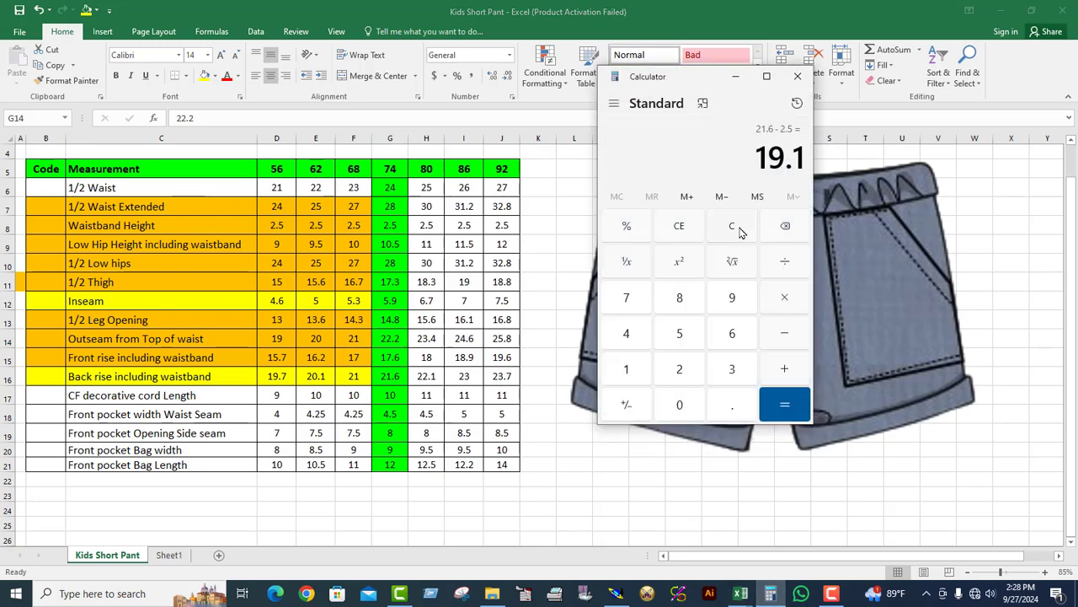
click(733, 227)
text(22.)
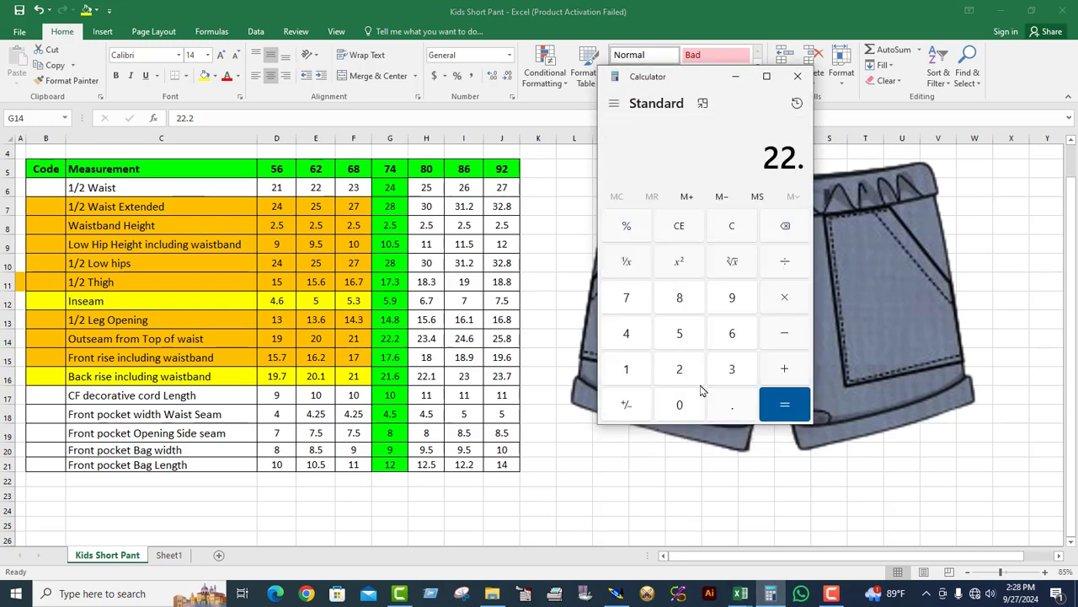
text(22.5)
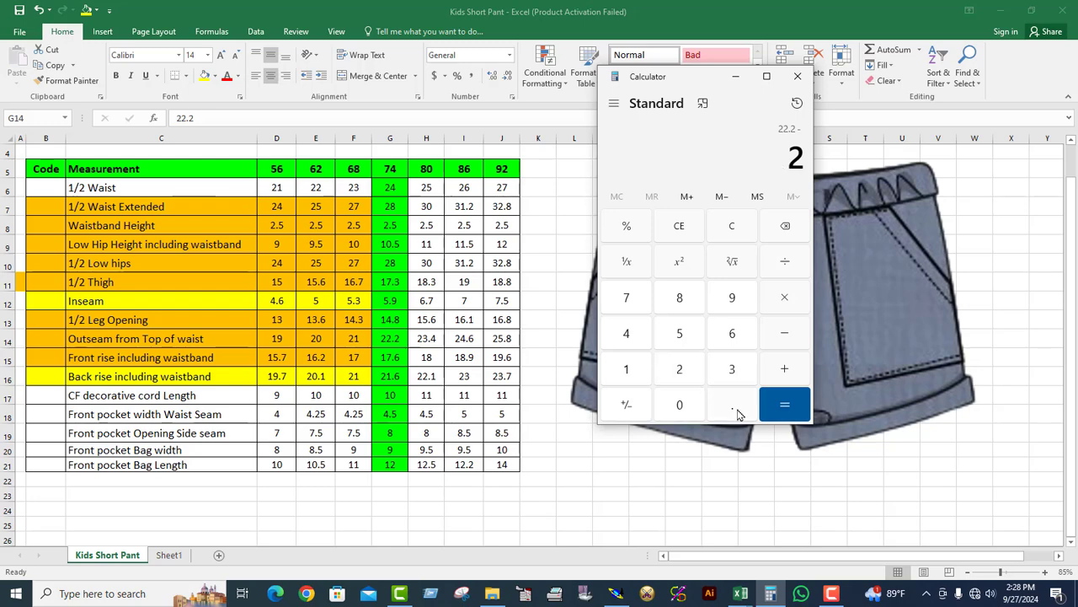
key(Return)
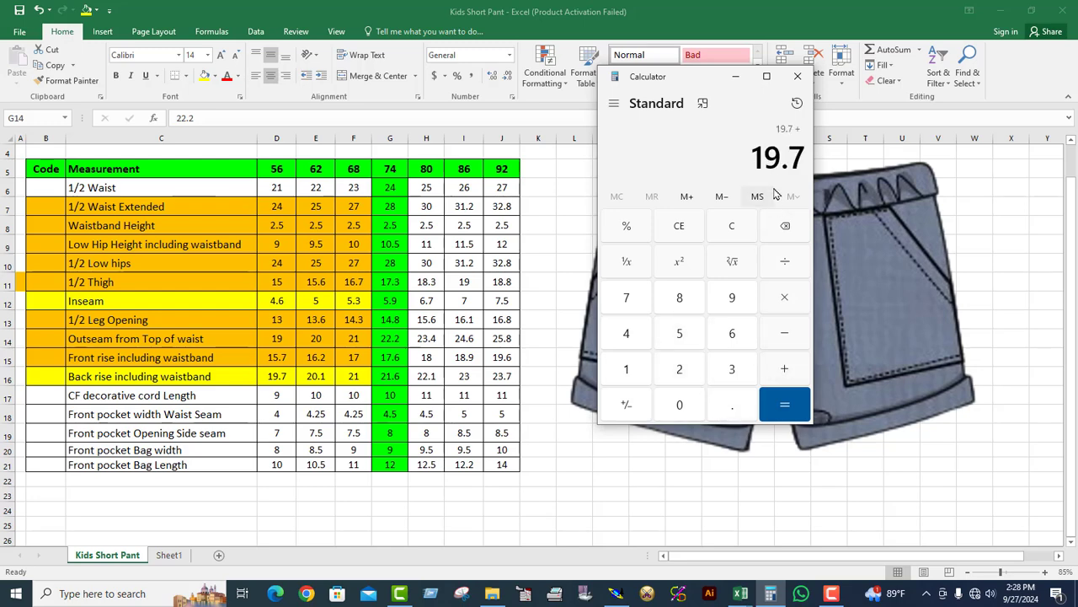
click(736, 75)
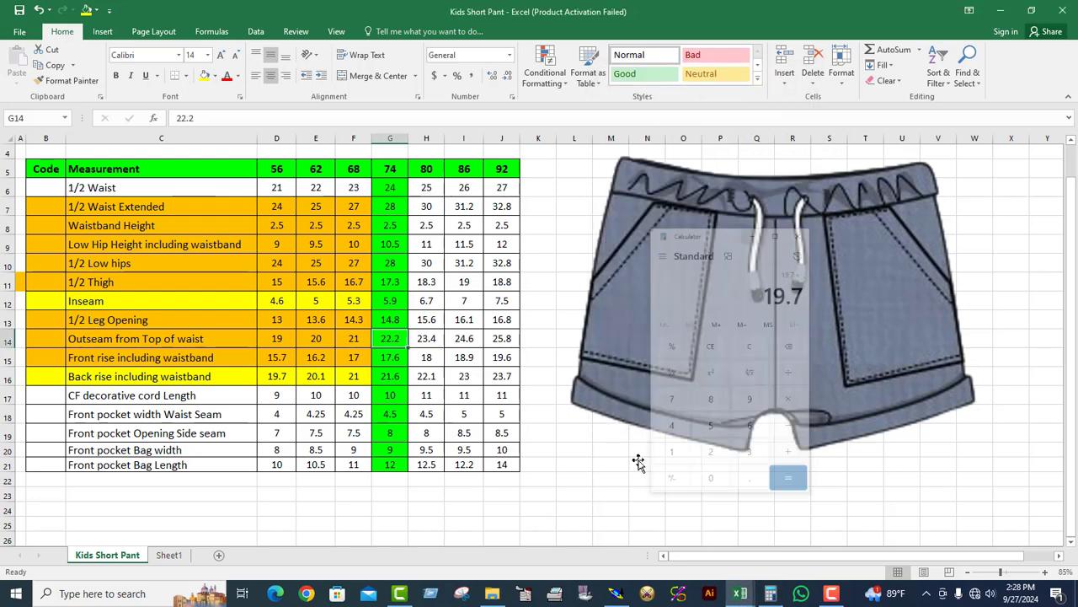
- Back in Modaris, shorten the outseam of Kids Short Pant2 to 19.70 cm by reshaping its corner point at the hem
click(616, 594)
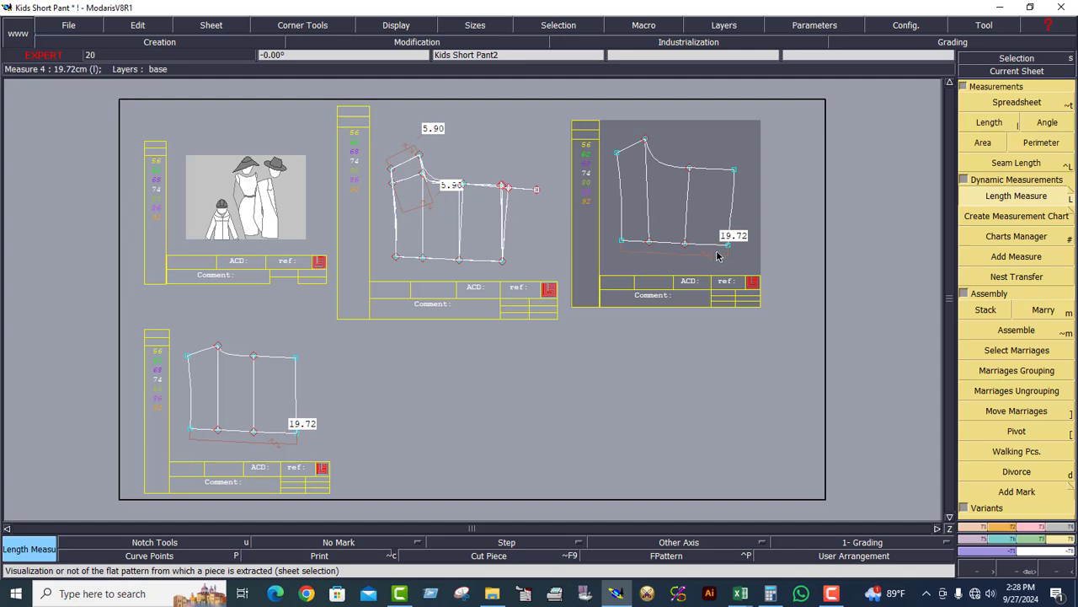
key(Home)
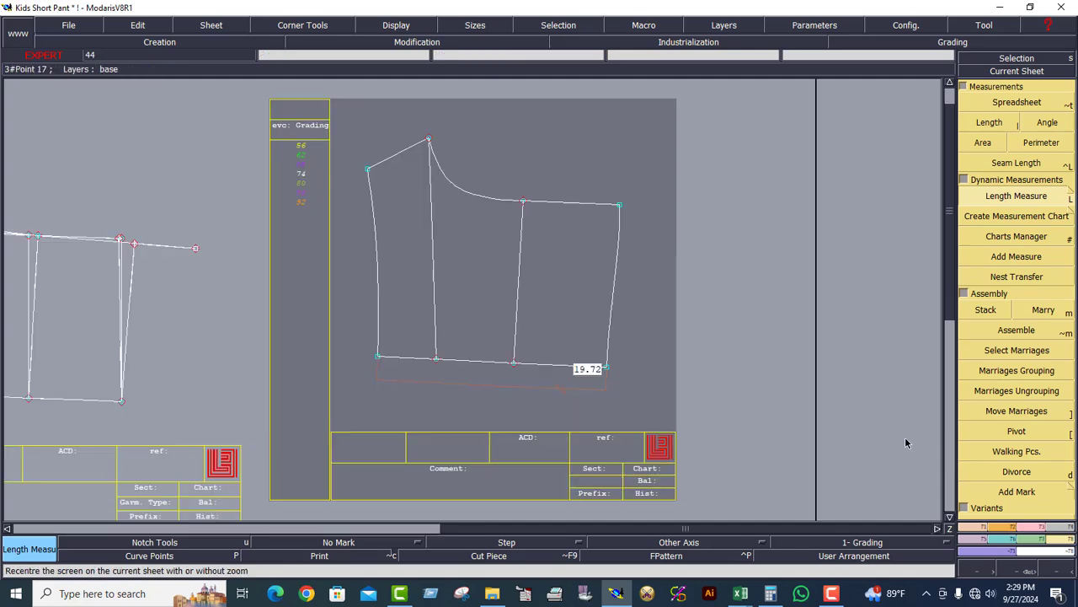
click(1005, 527)
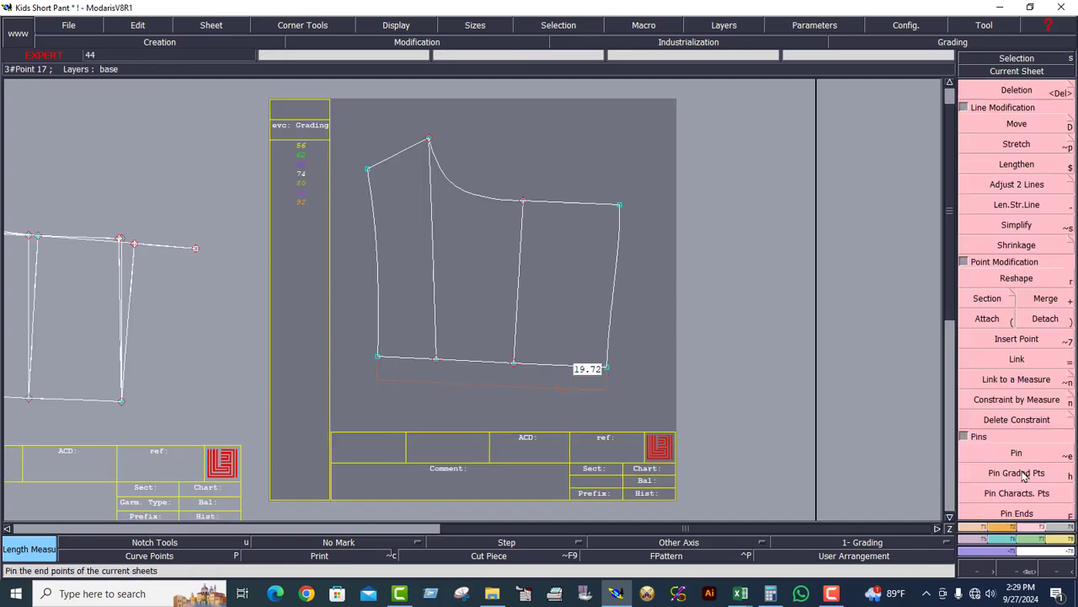
click(1034, 528)
click(1031, 278)
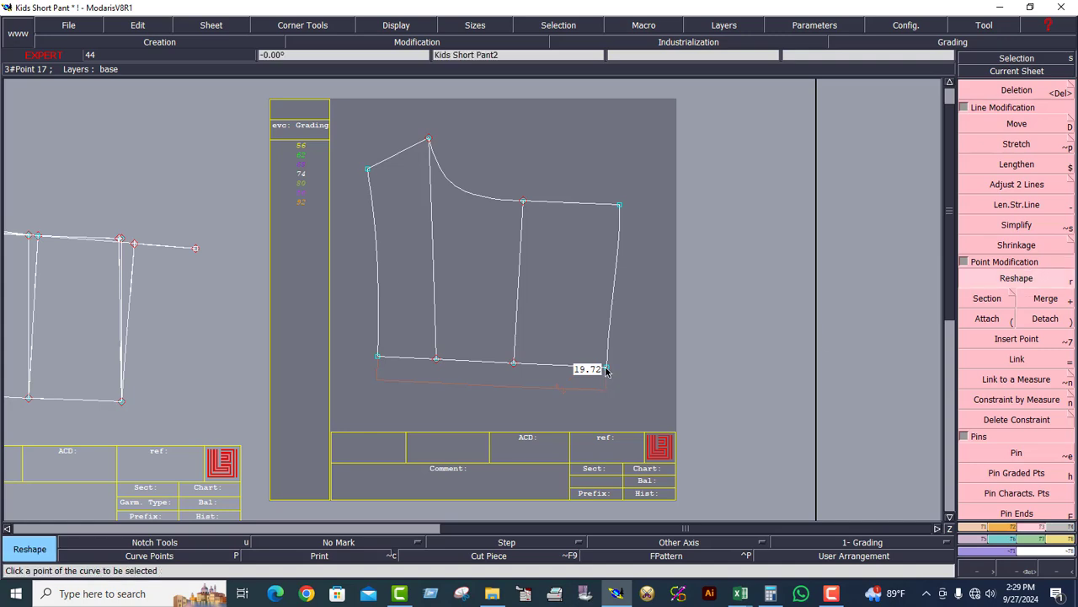
click(378, 357)
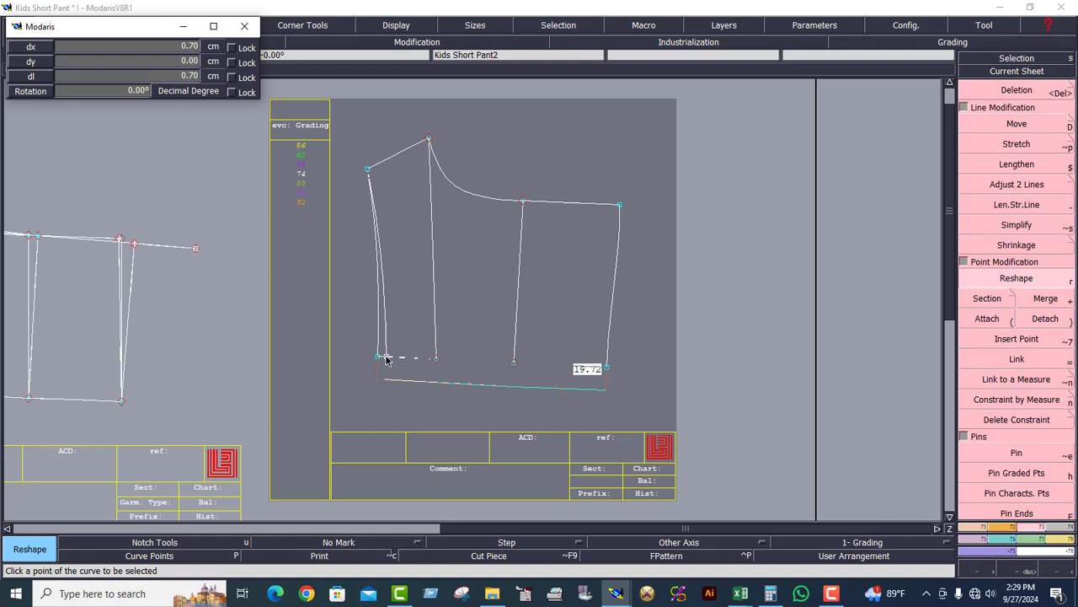
key(Down)
key(Down)
text(0)
key(Return)
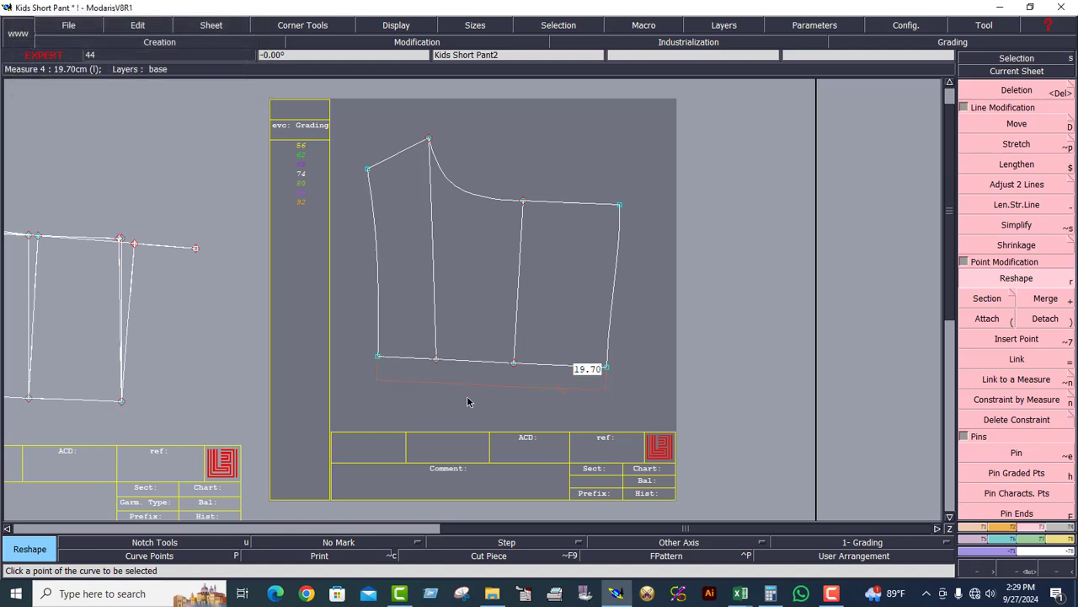
- Reshape the hem corner point of Kids Short Pant3 to shorten its outseam to 19.70 cm
key(j)
click(238, 404)
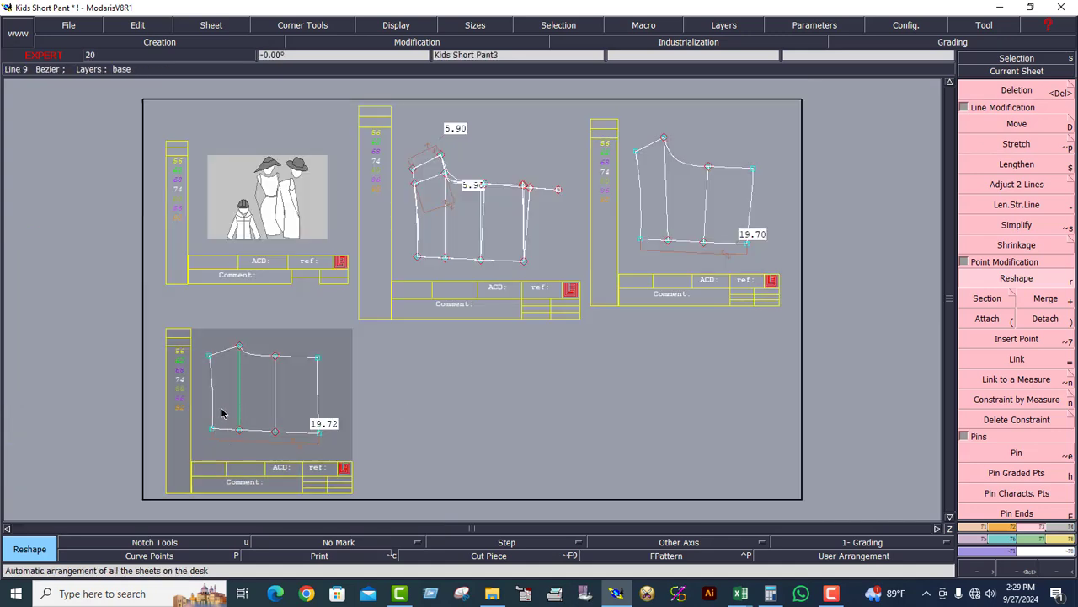
click(212, 428)
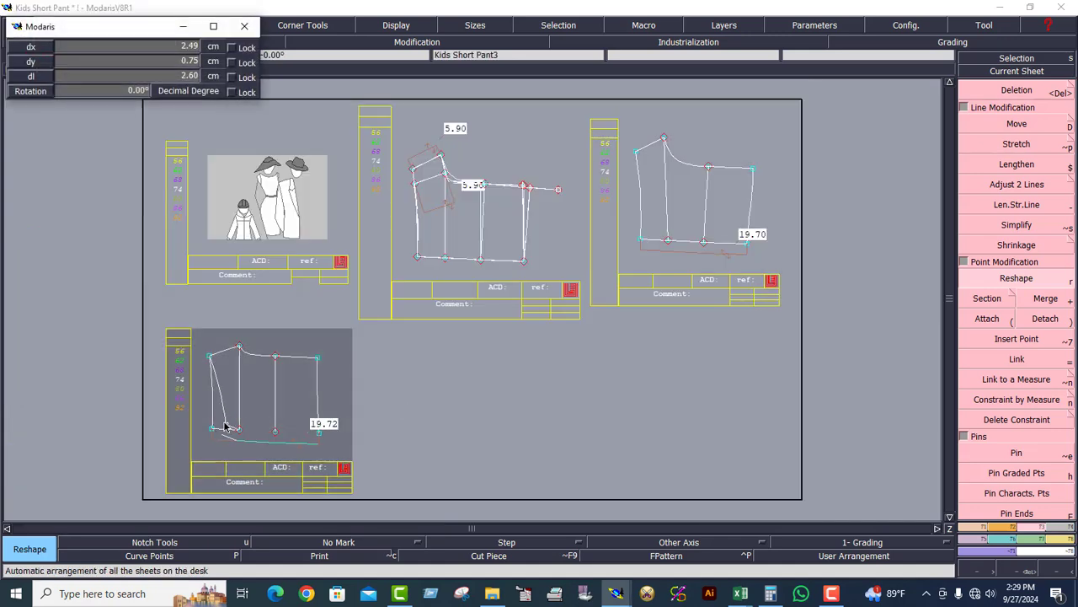
key(Down)
key(Return)
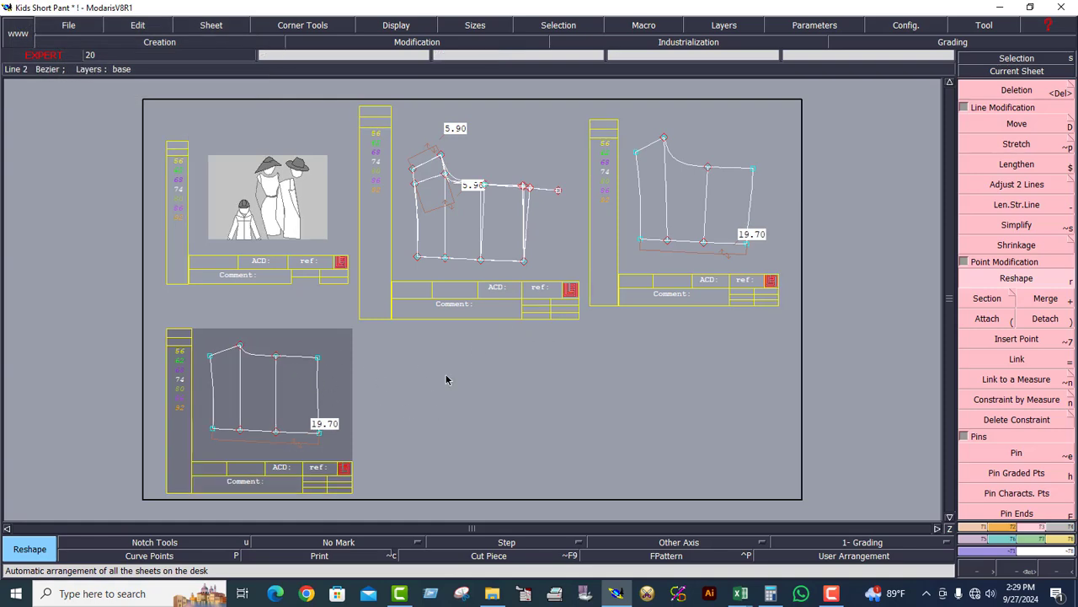
- Delete the outseam length measures from Kids Short Pant3 and Kids Short Pant2
key(Home)
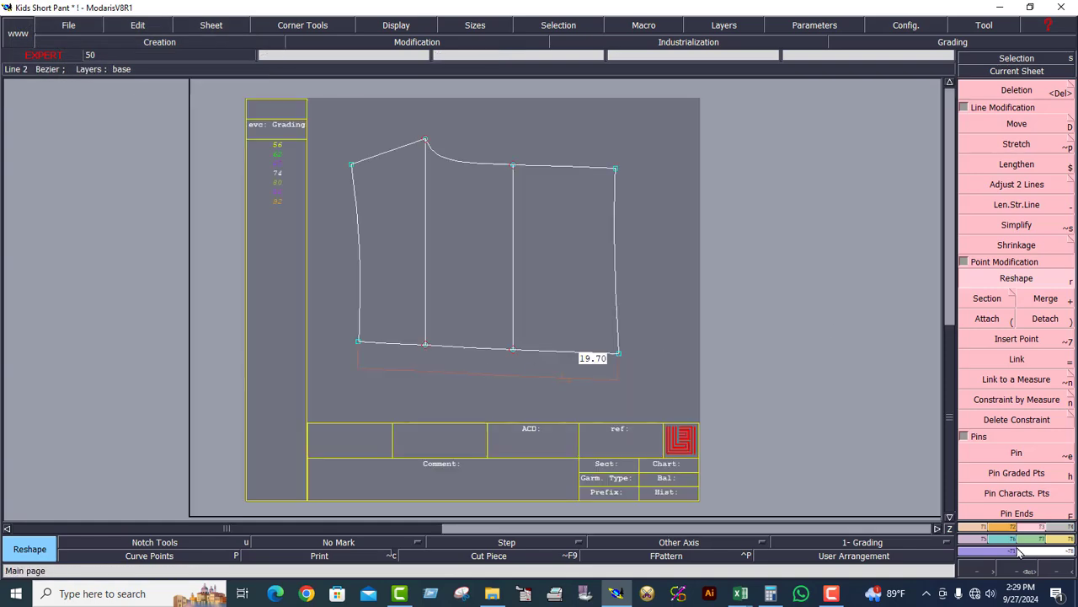
click(1015, 90)
click(565, 381)
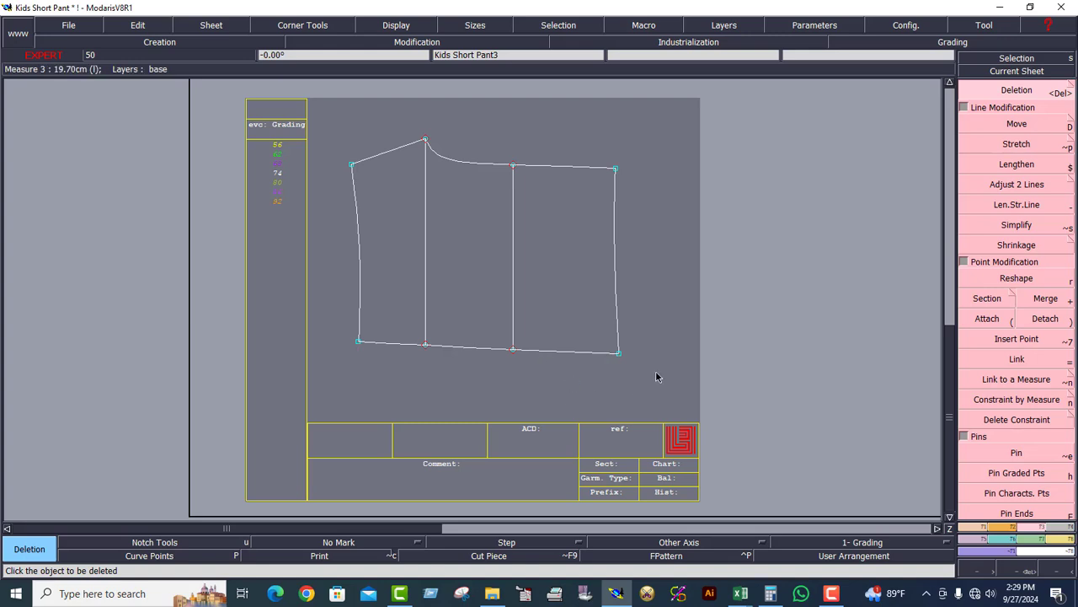
key(j)
click(768, 216)
key(Home)
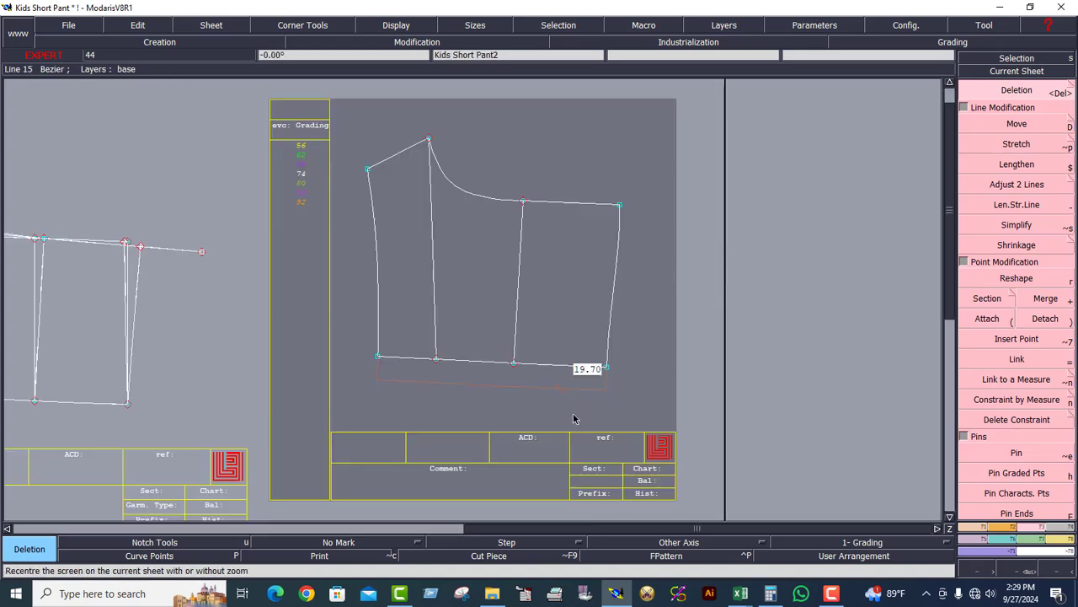
click(561, 390)
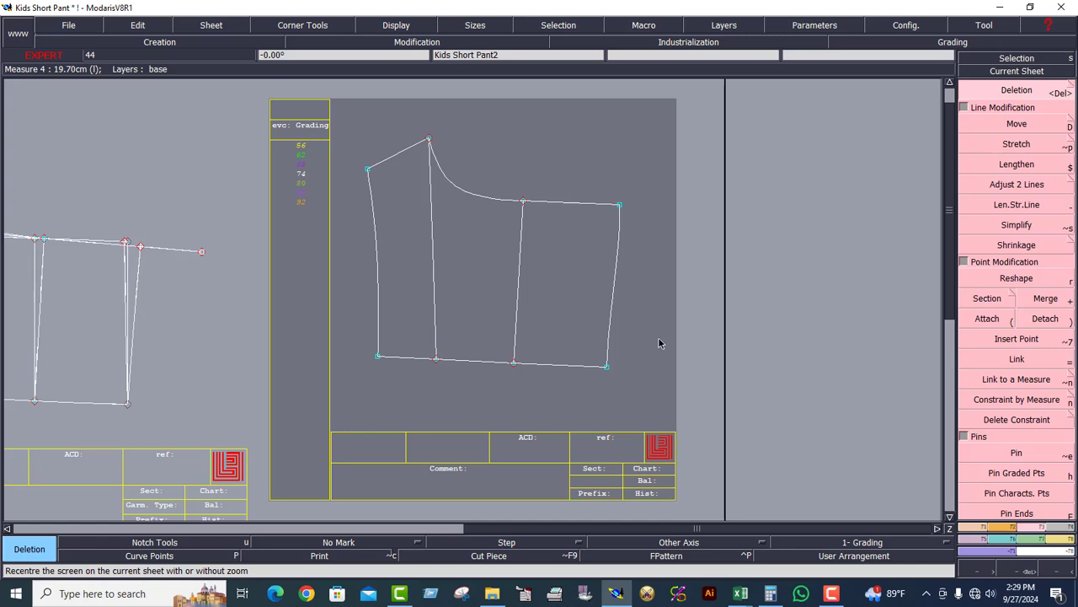
- Recentre on the Kids Short Pant3 sheet, then switch to the Kids Short Pant measurement chart in Excel
key(j)
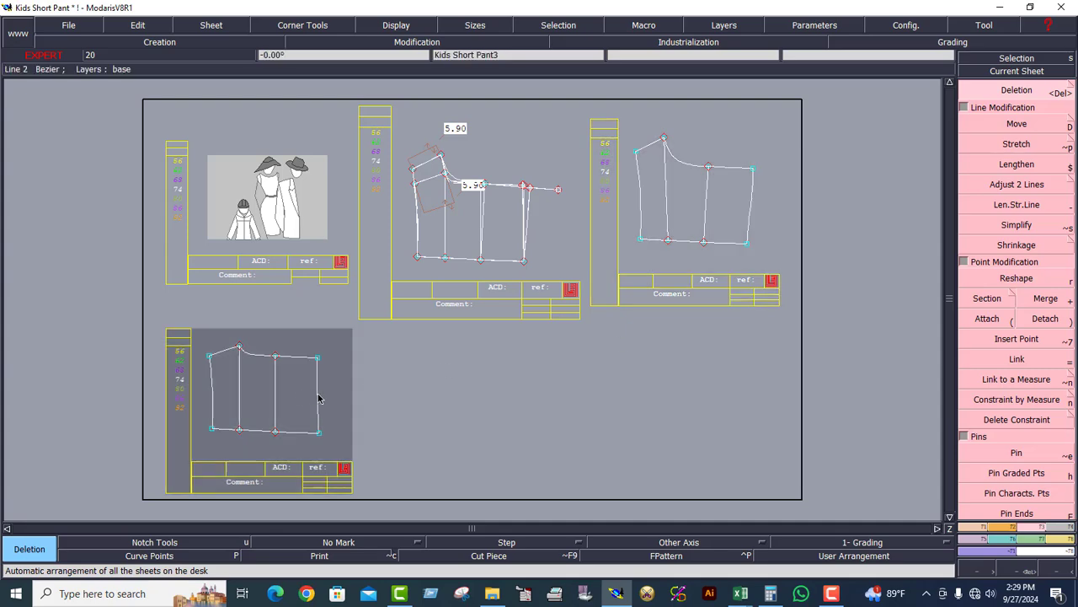
key(Home)
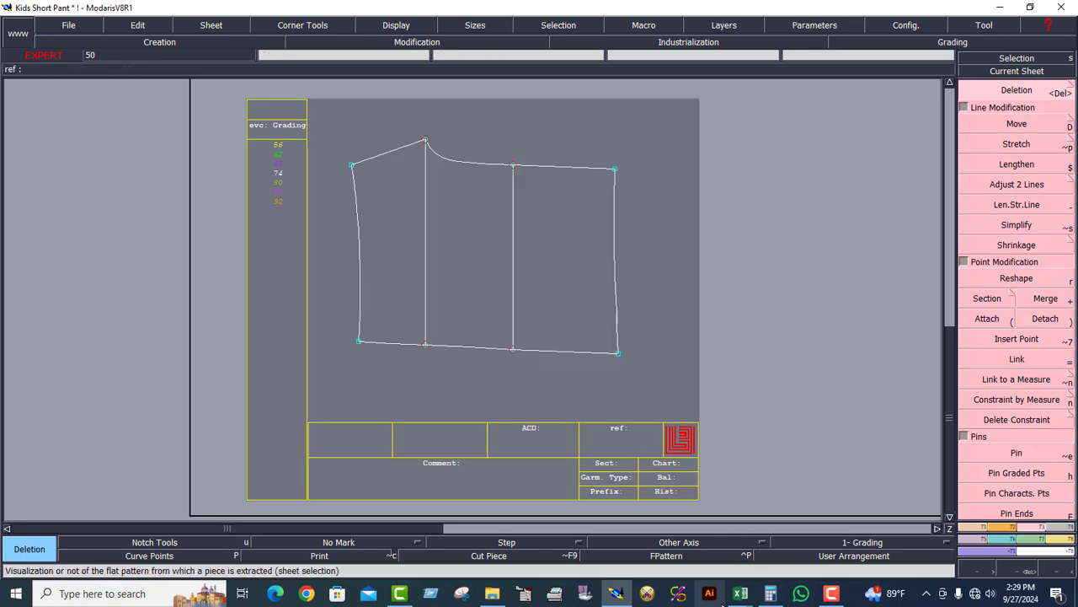
mouse_move(728, 599)
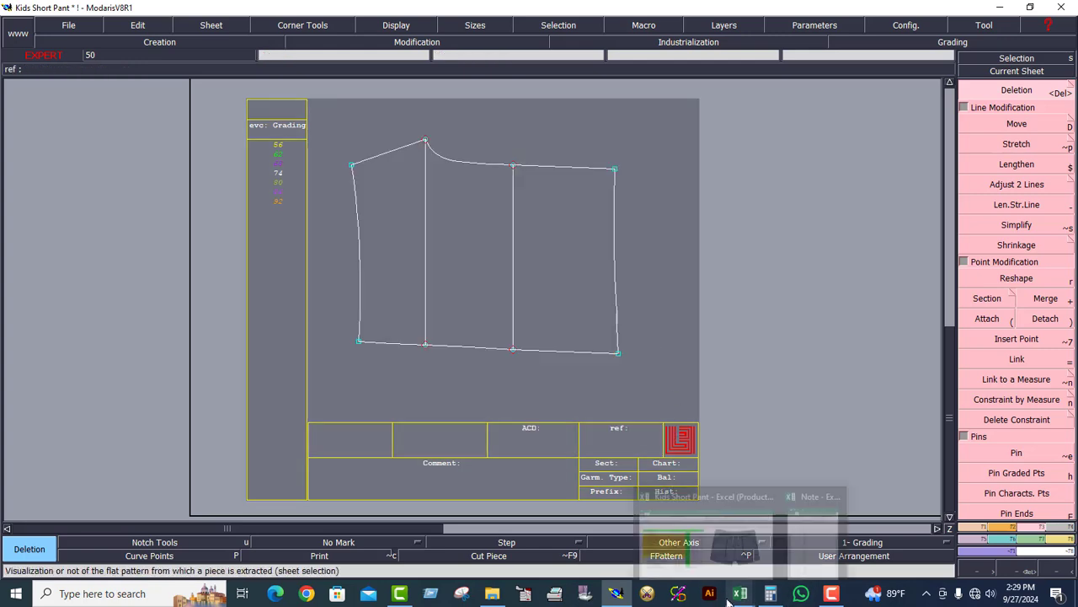
click(707, 535)
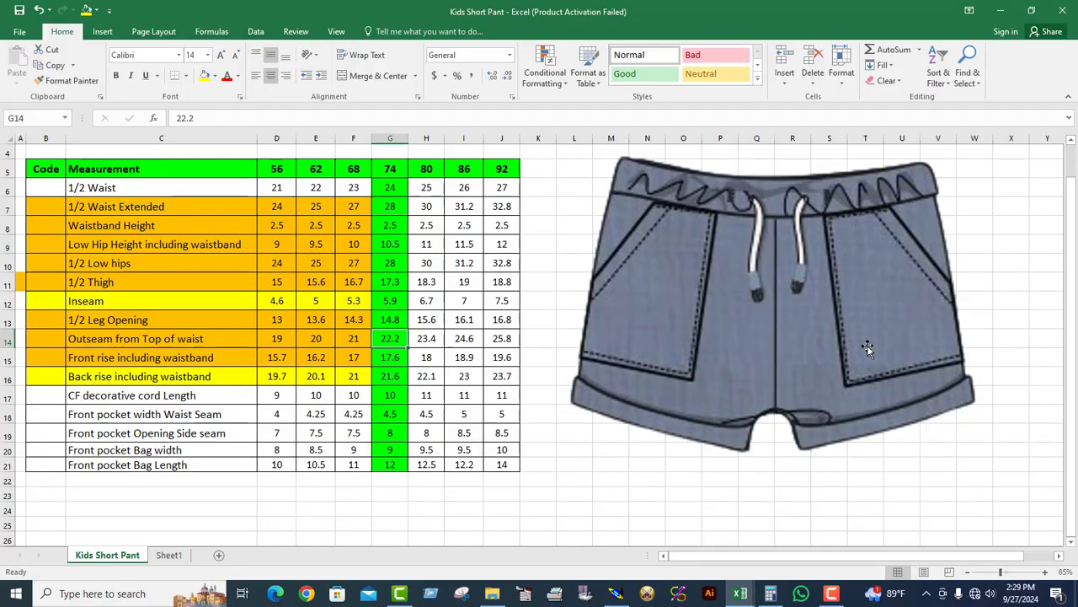